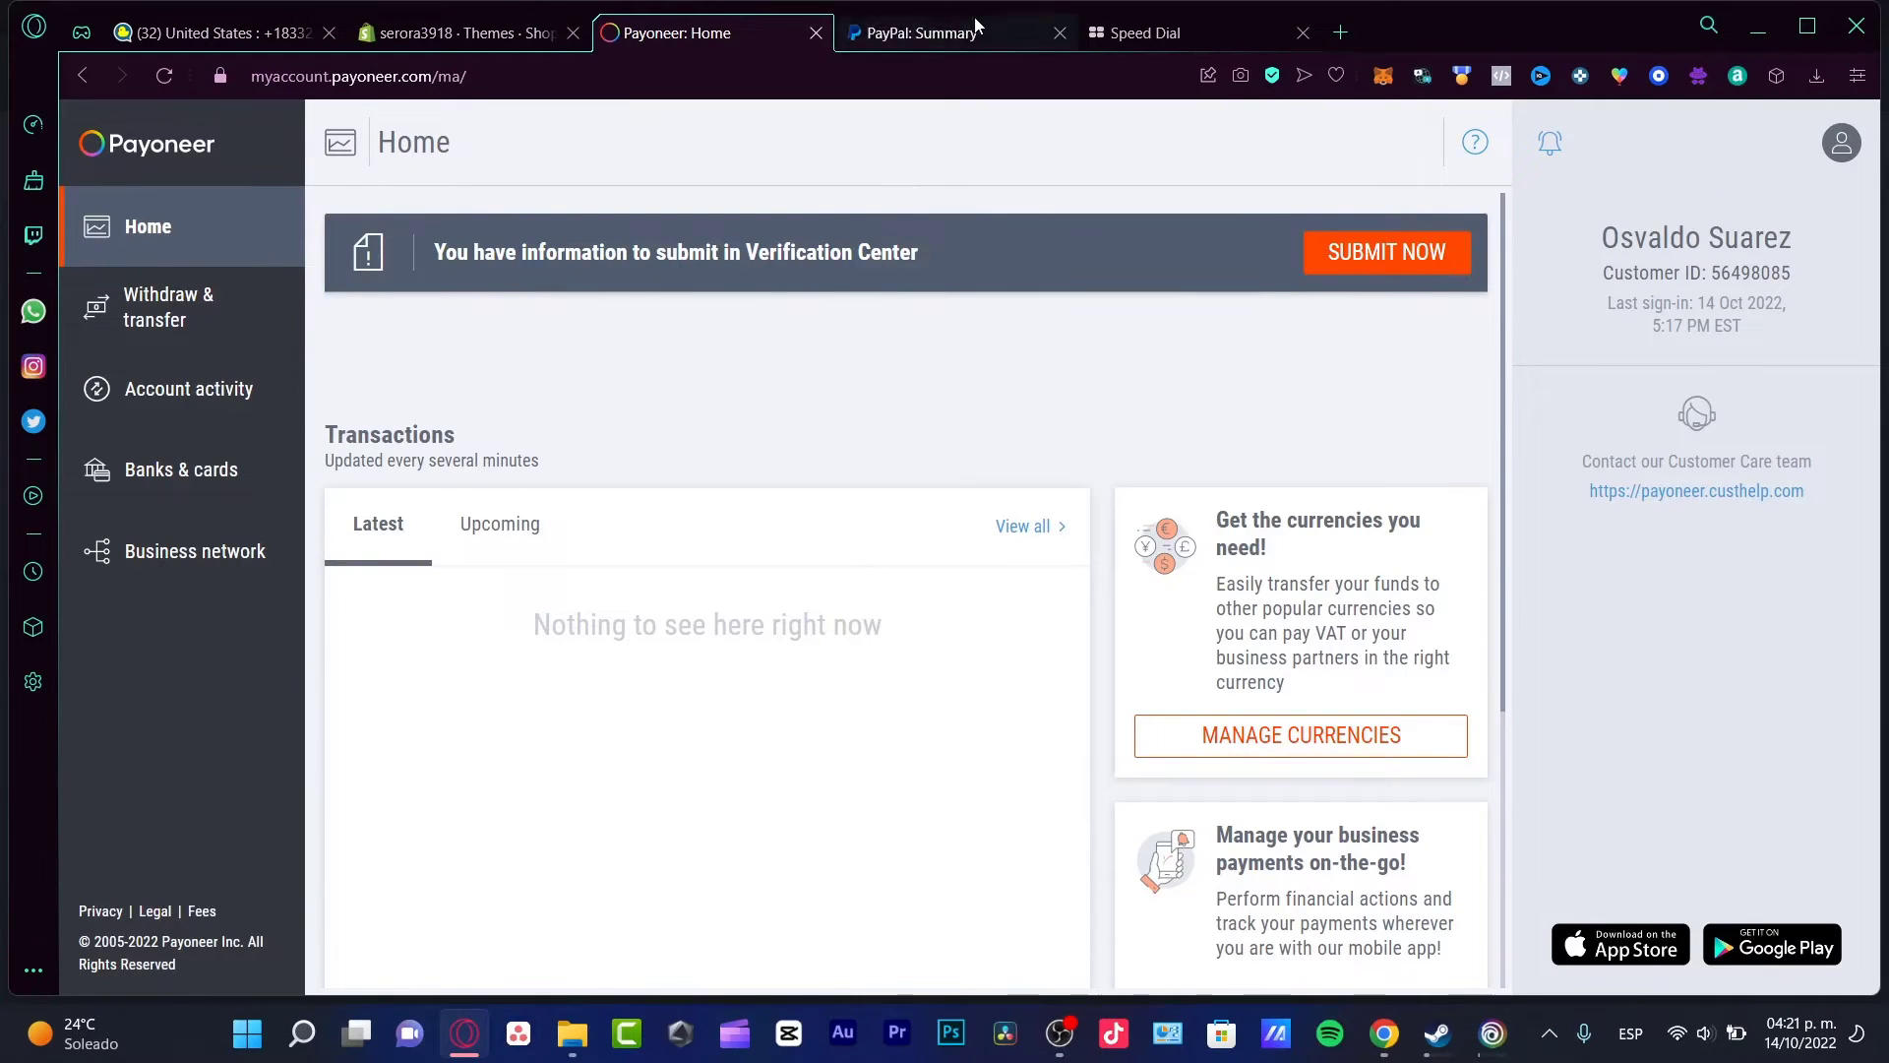
Show Payoneer's Bank Accounts page listing the single MXN account marked action required
left_click(977, 28)
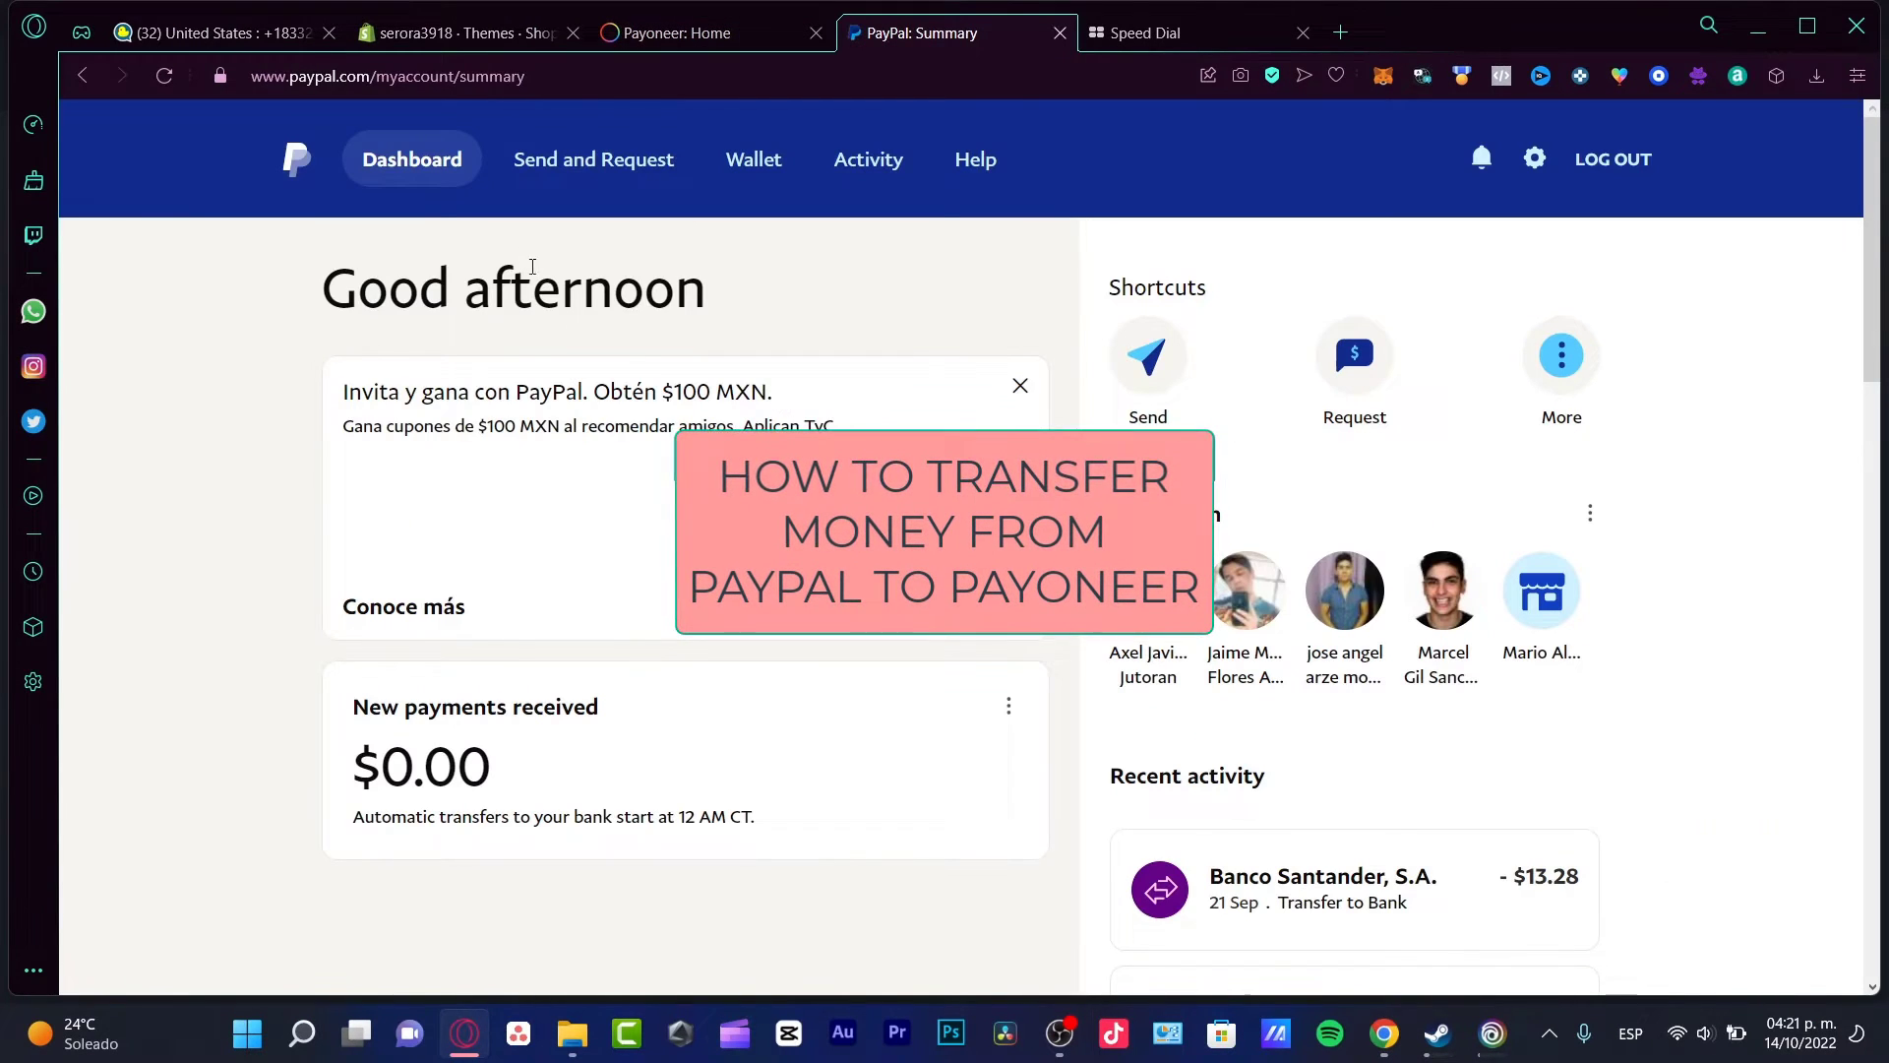
left_click(664, 32)
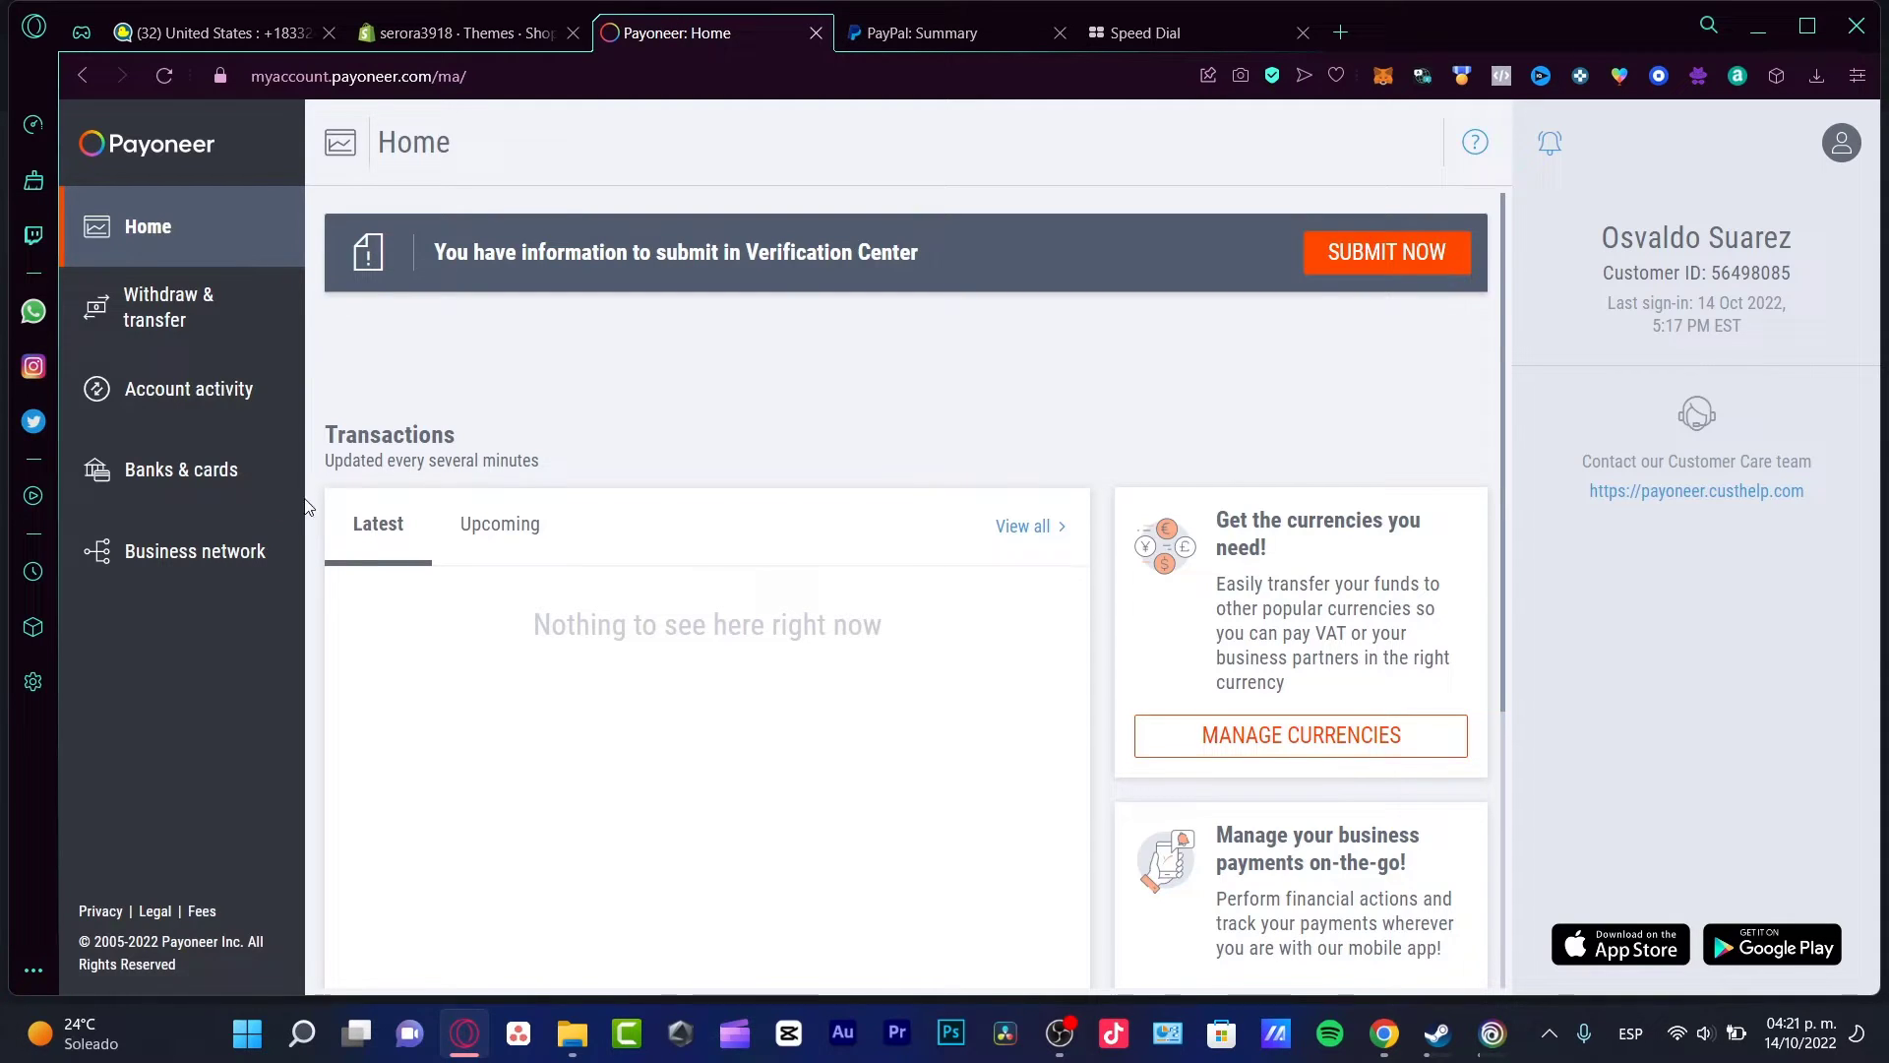
left_click(241, 482)
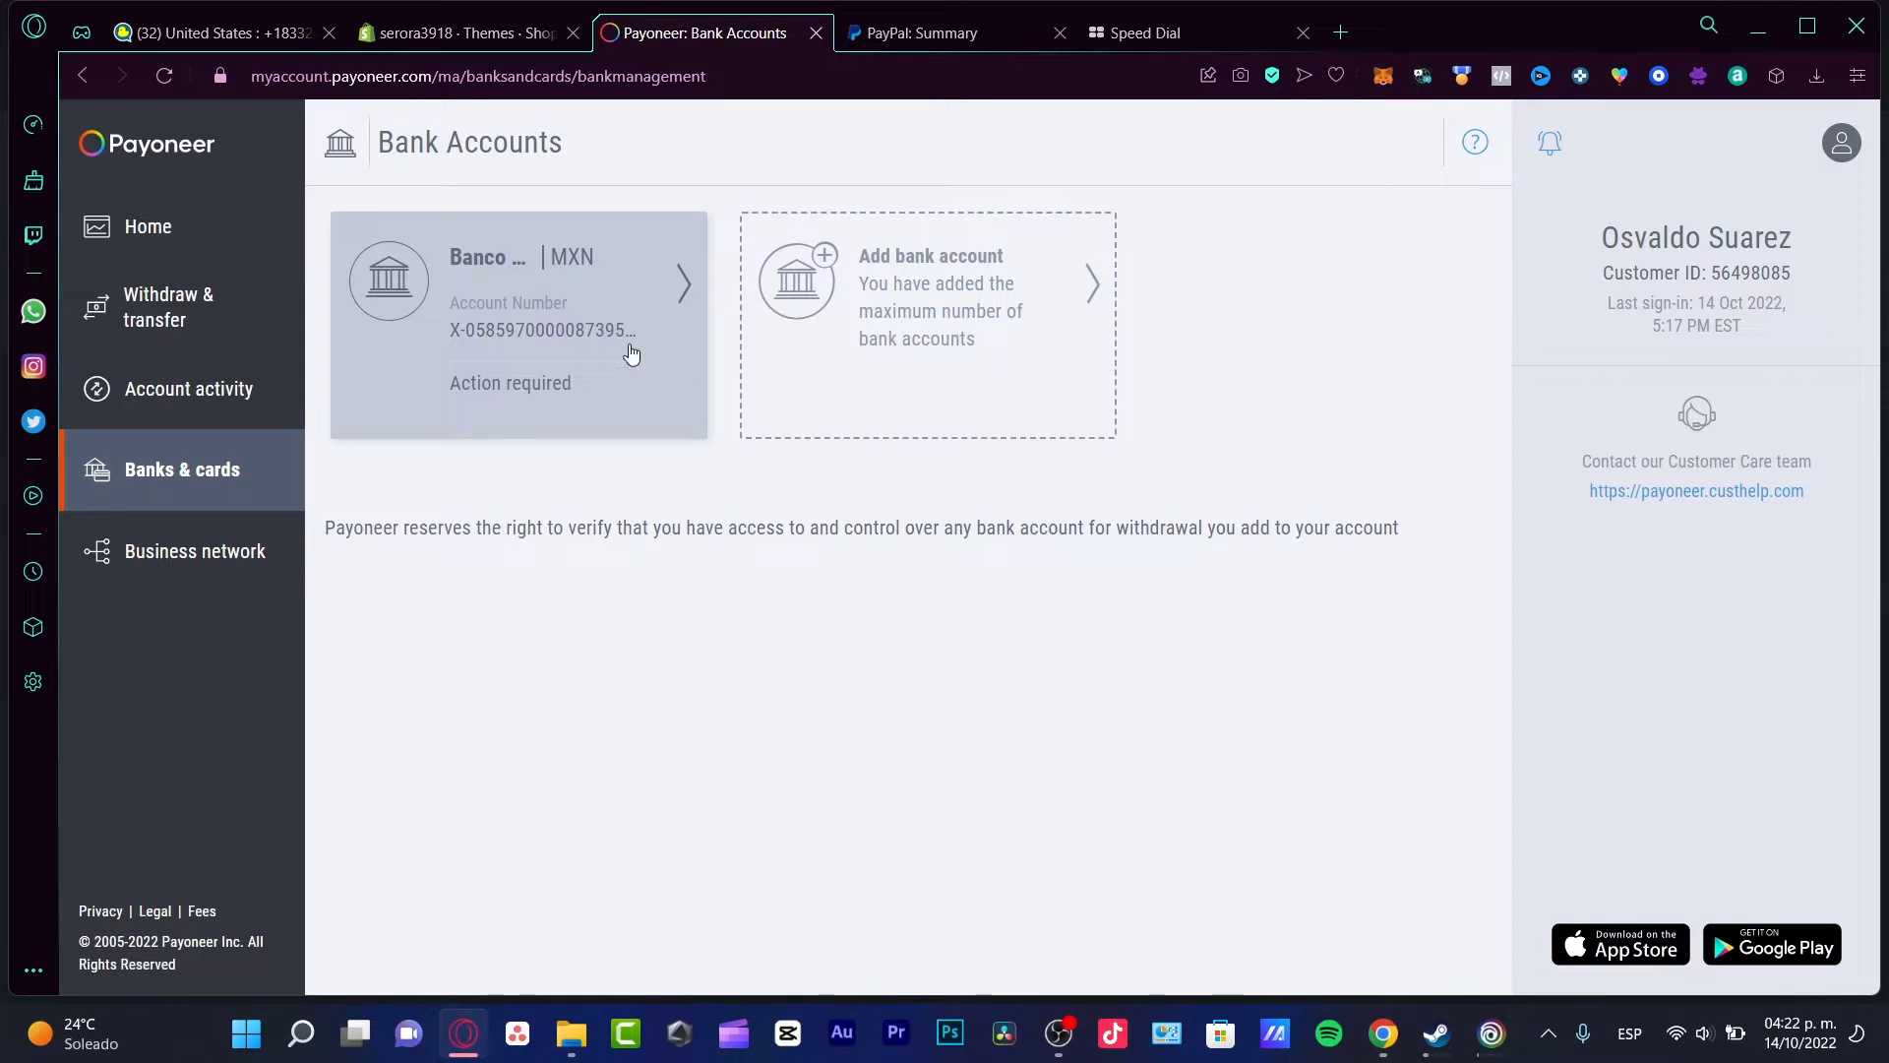
Open PayPal's Wallet listing the Banco Santander checking account and the Nu and Visa cards
left_click(907, 36)
left_click(752, 160)
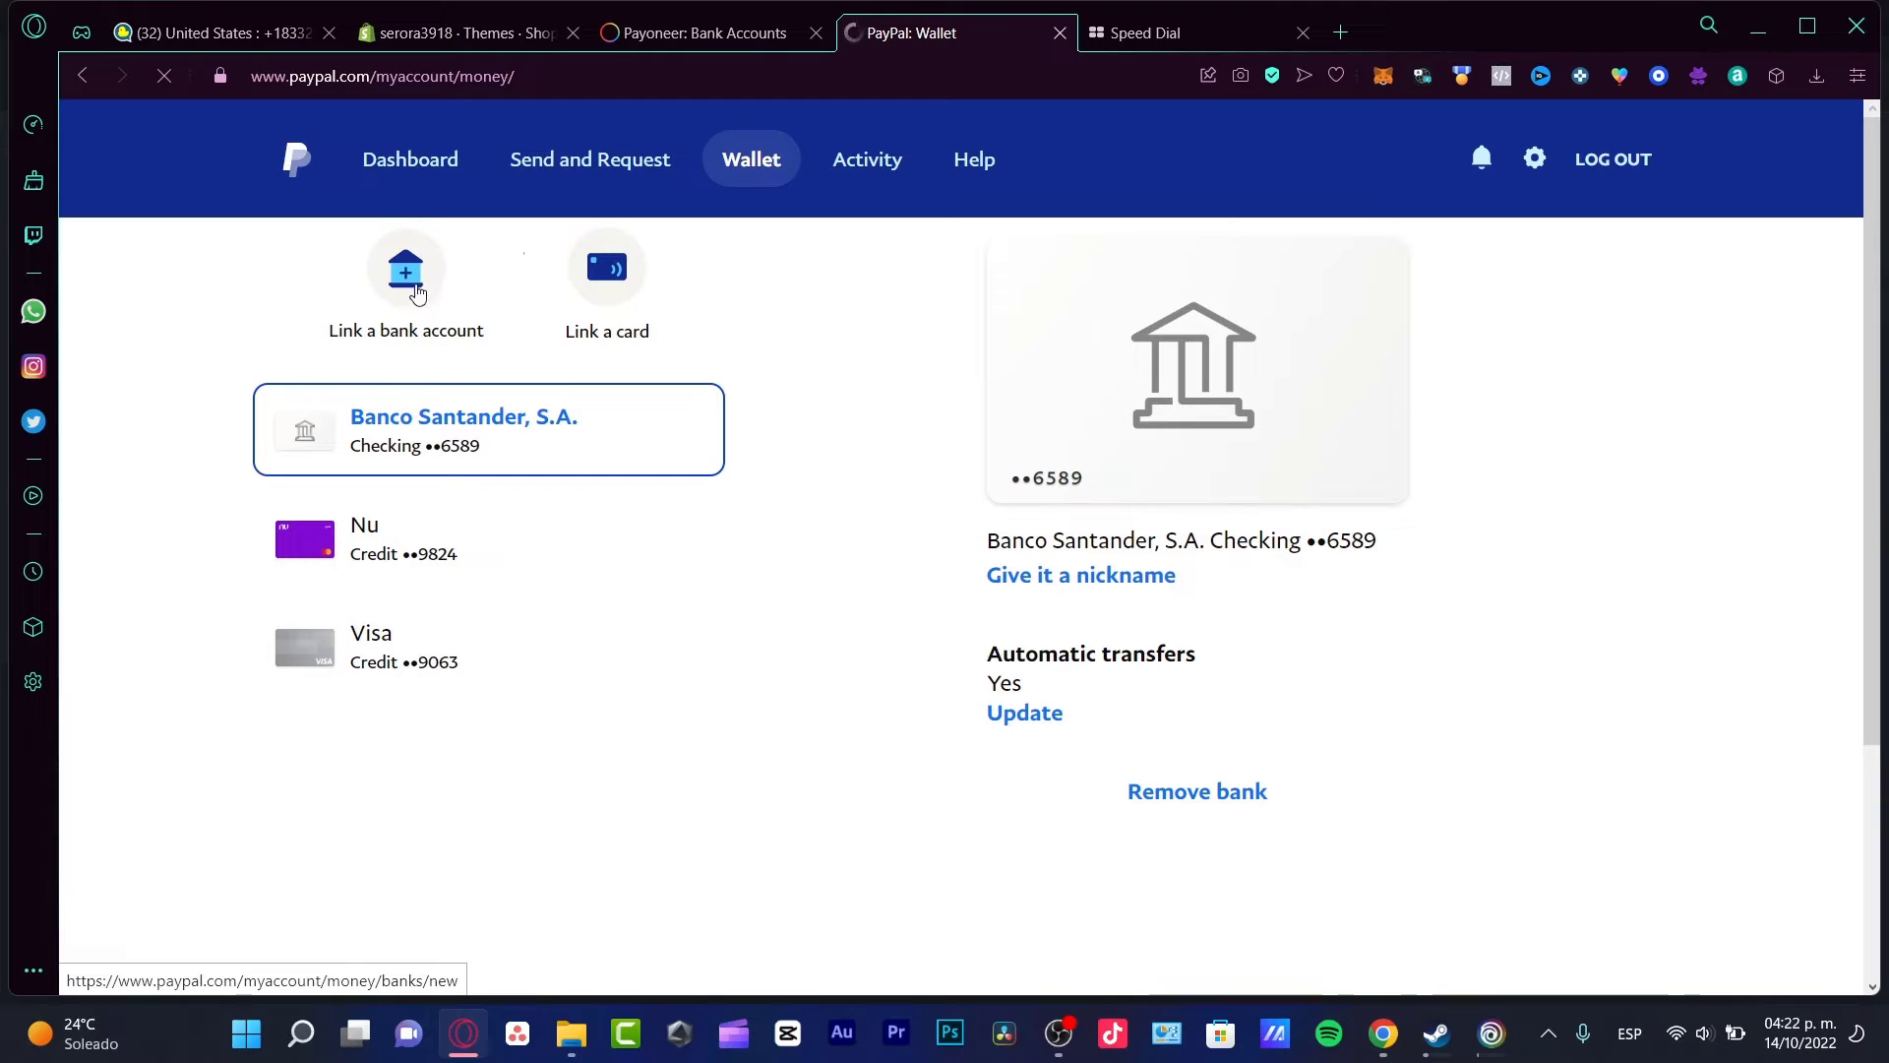
left_click(608, 267)
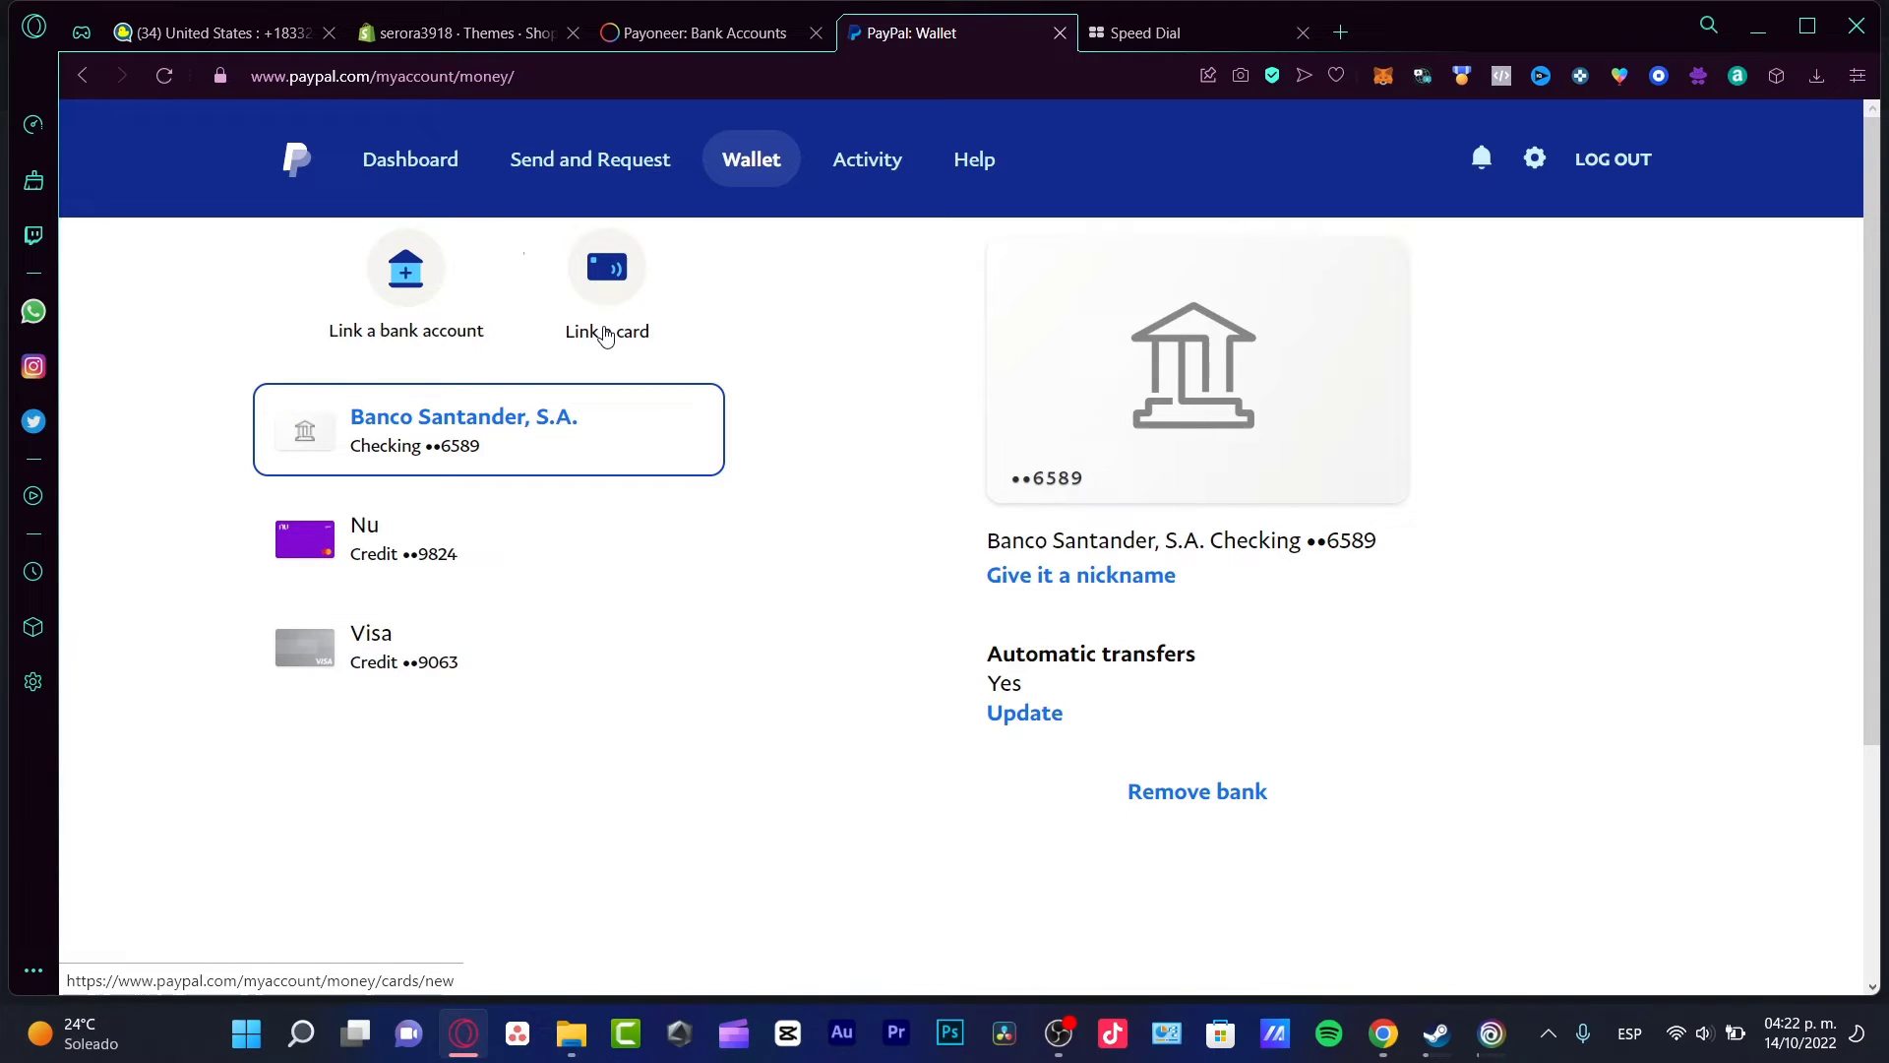
Compare the PayPal Wallet against Payoneer's linked MXN bank account, ending on the Wallet
left_click(694, 36)
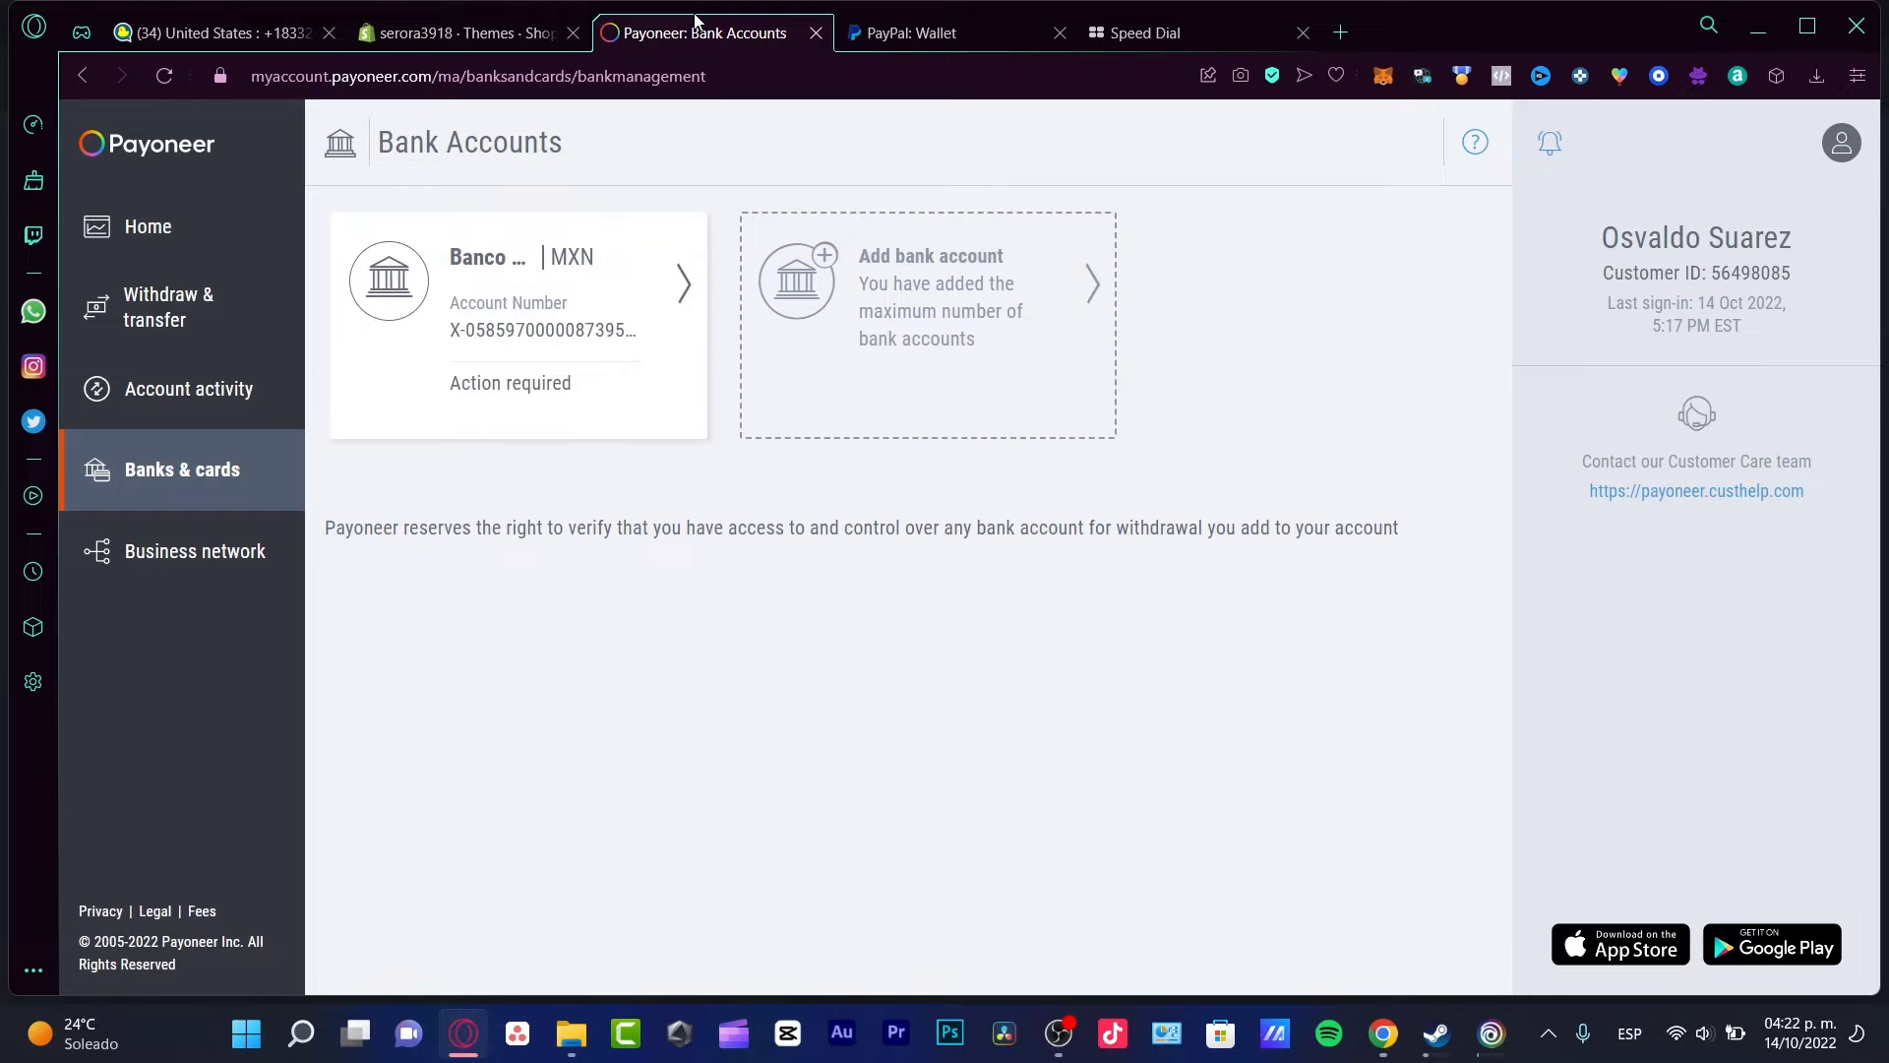
left_click(930, 35)
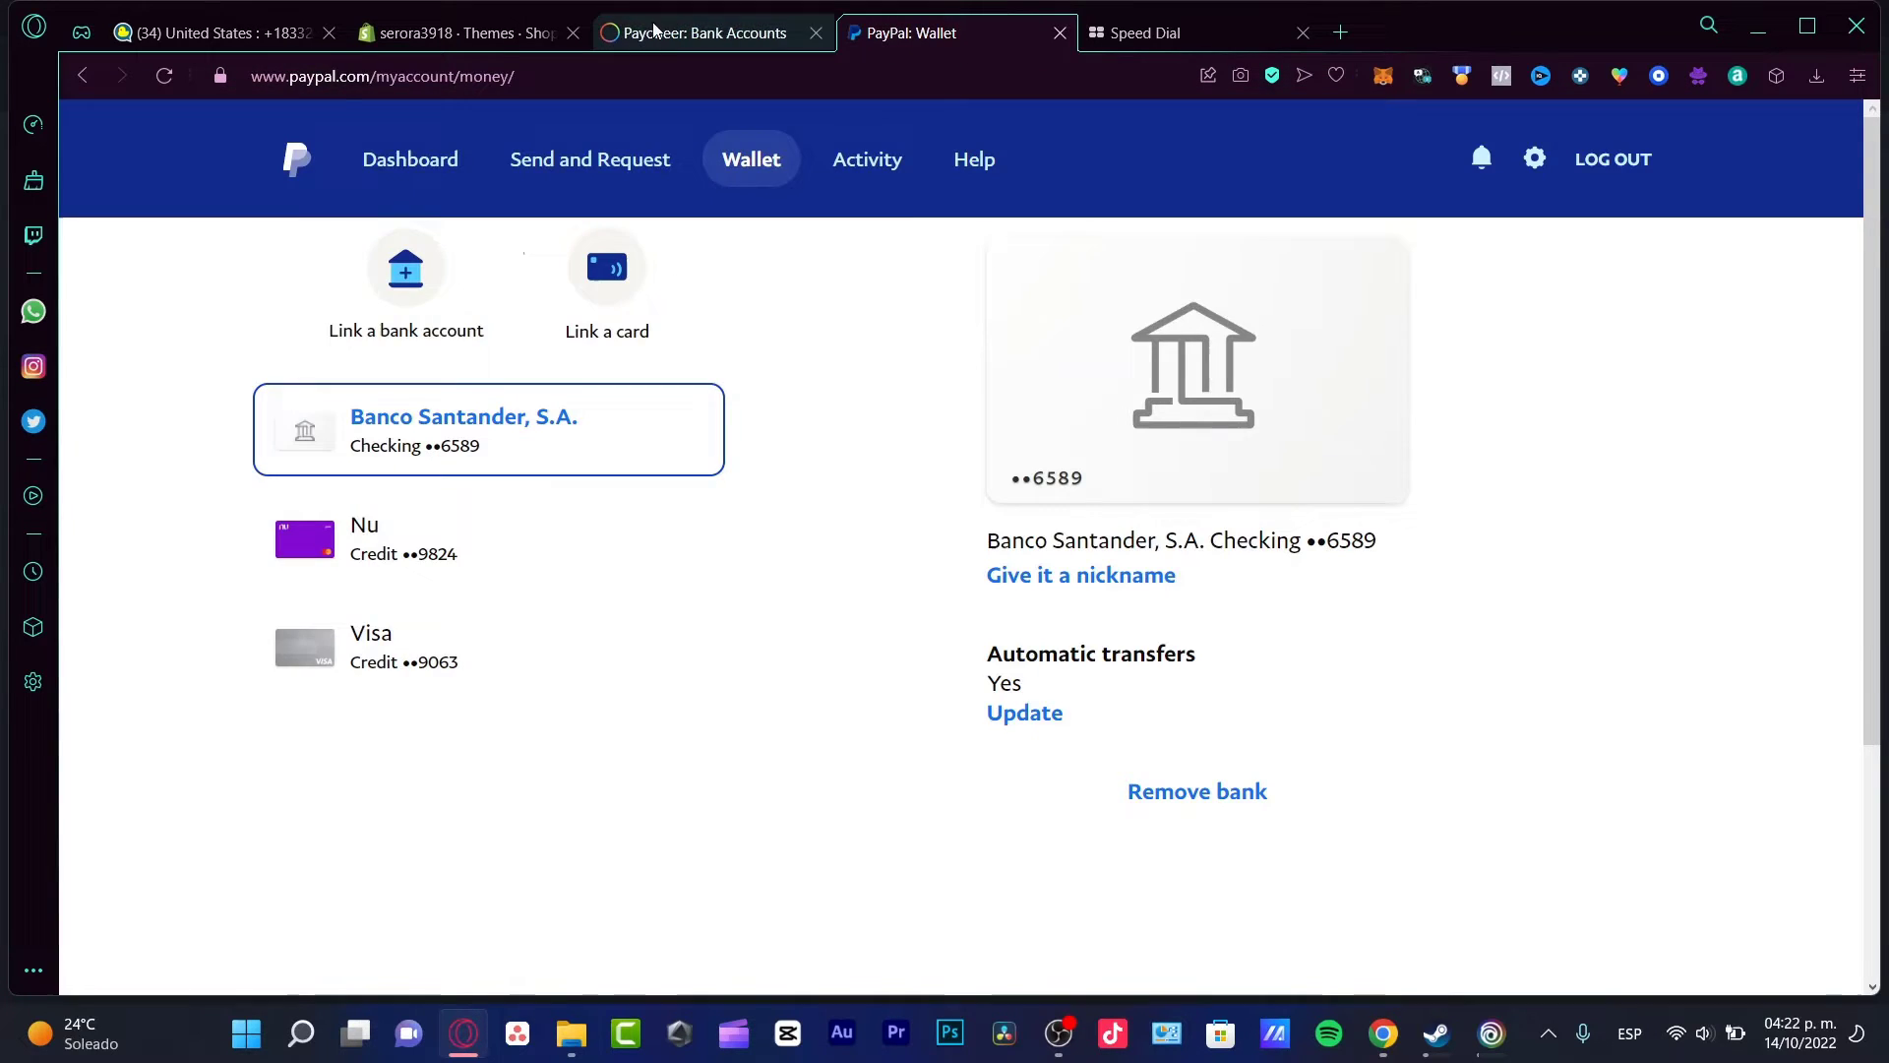
left_click(945, 32)
left_click(948, 35)
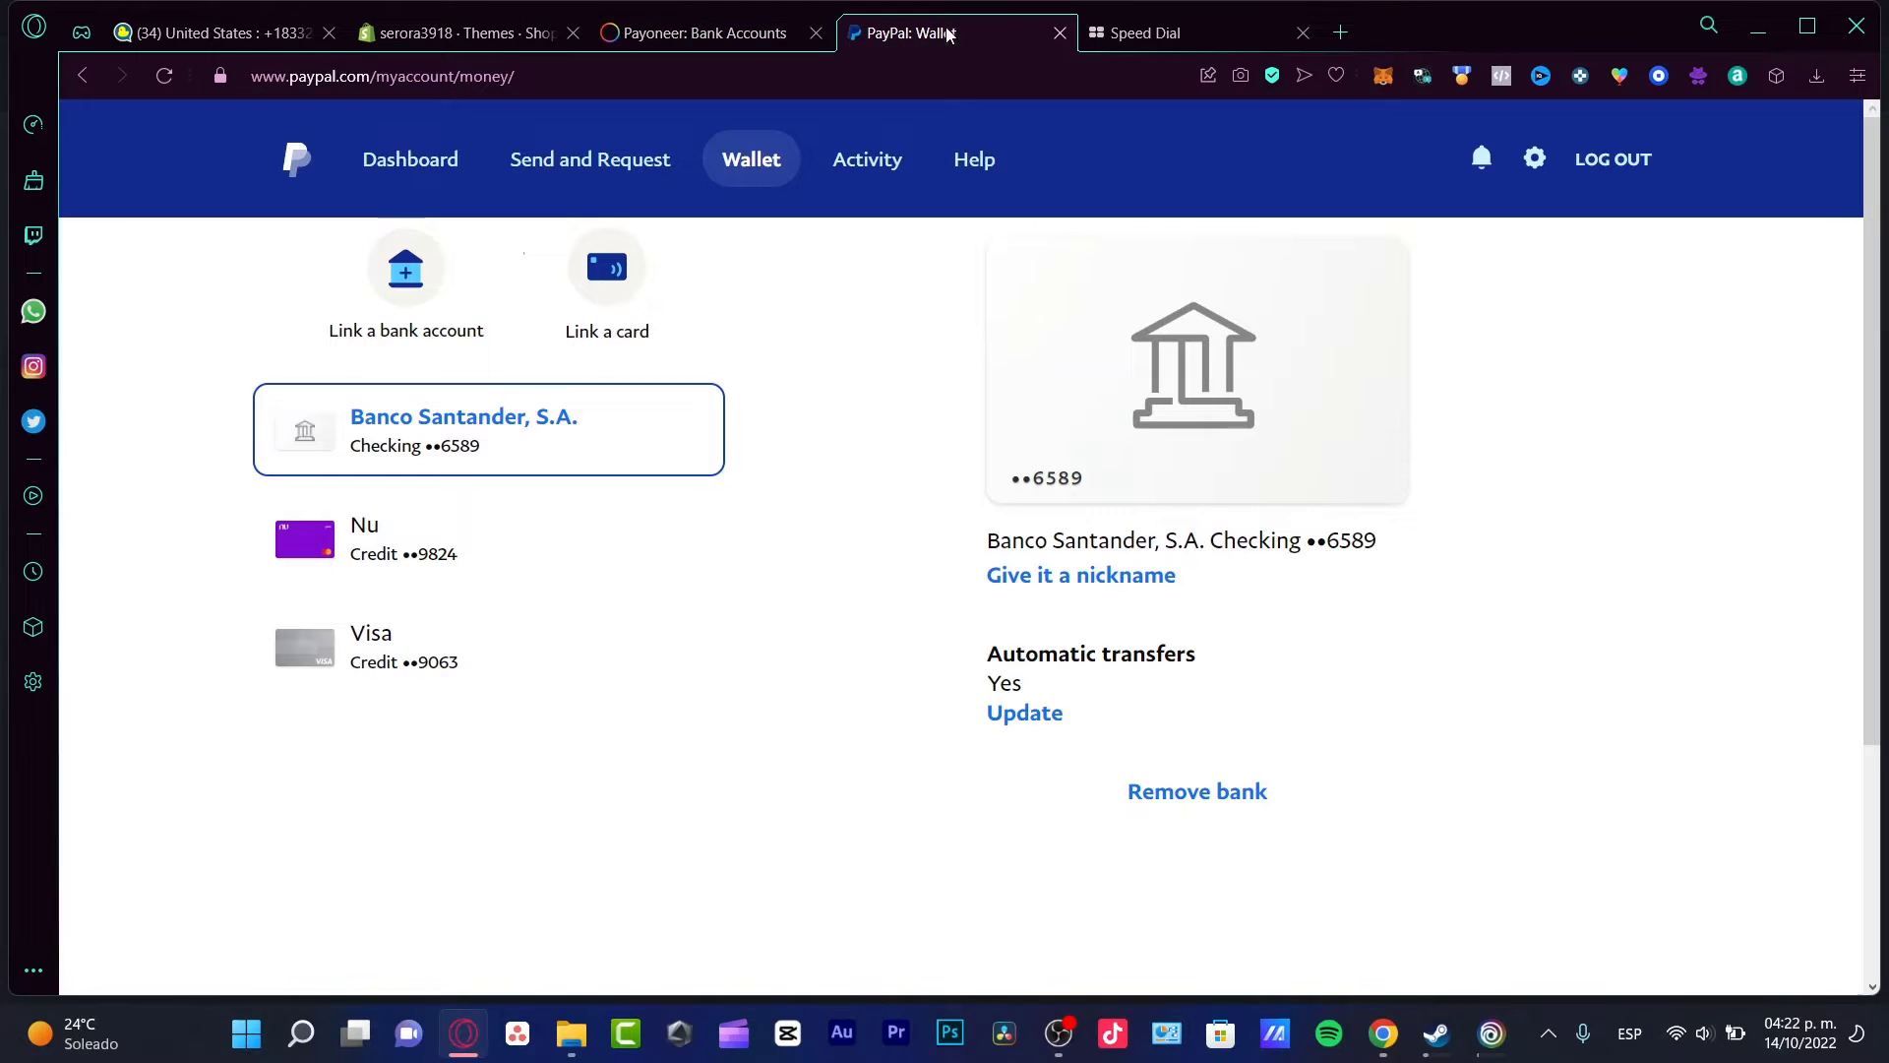
left_click(736, 29)
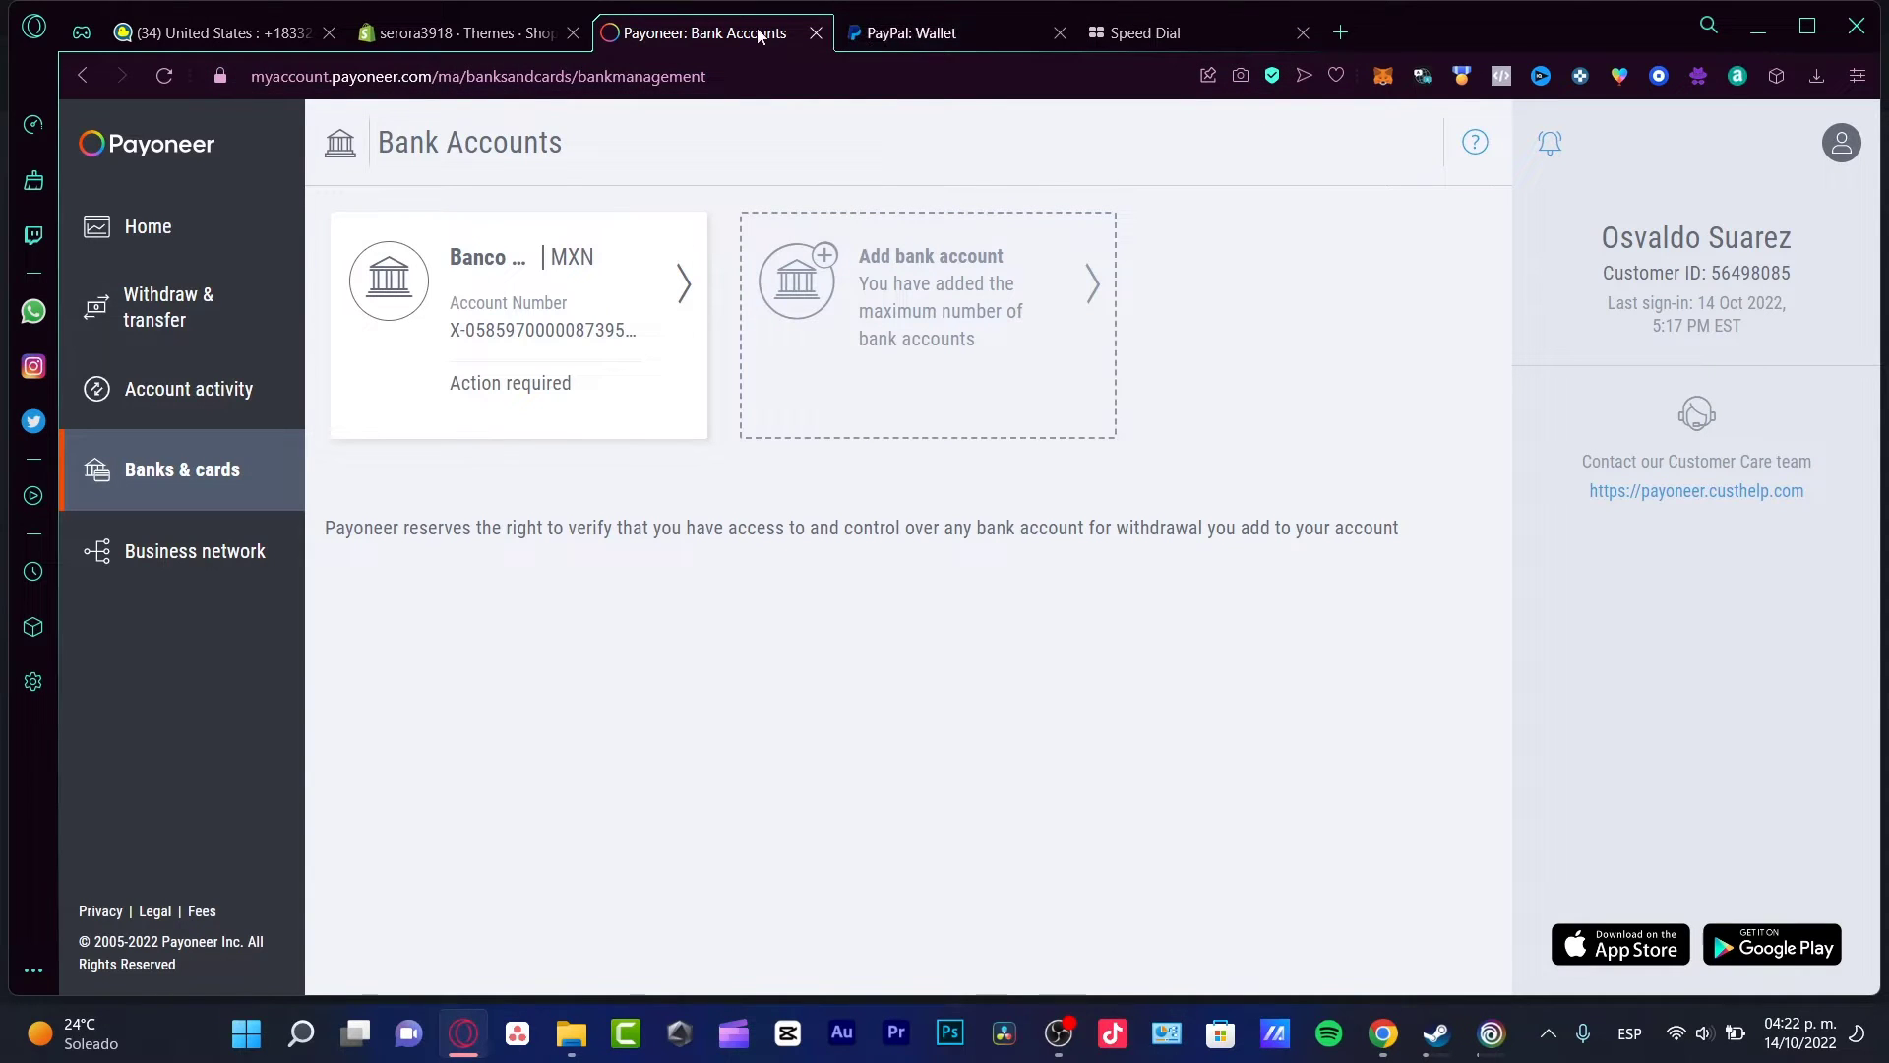
left_click(963, 30)
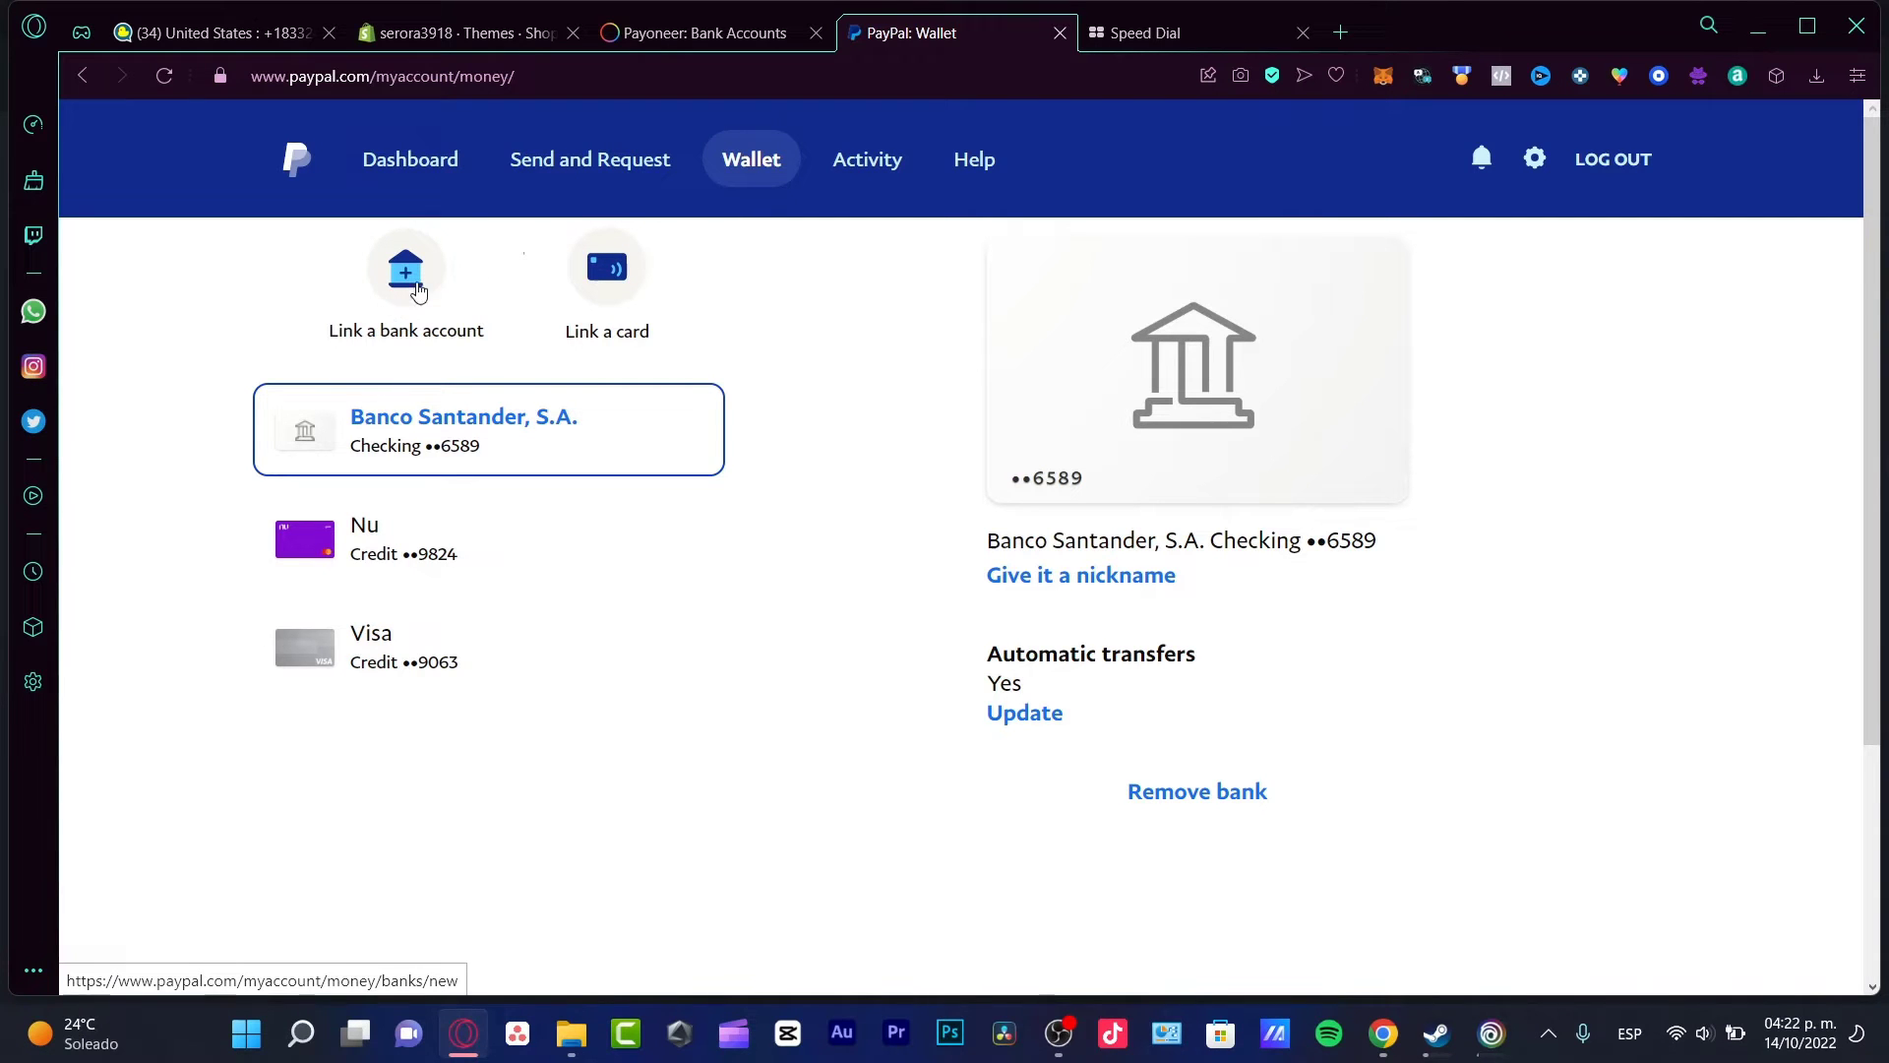
Bring up PayPal's Link a U.S. bank form with routing and account number fields, then return to Payoneer
left_click(425, 311)
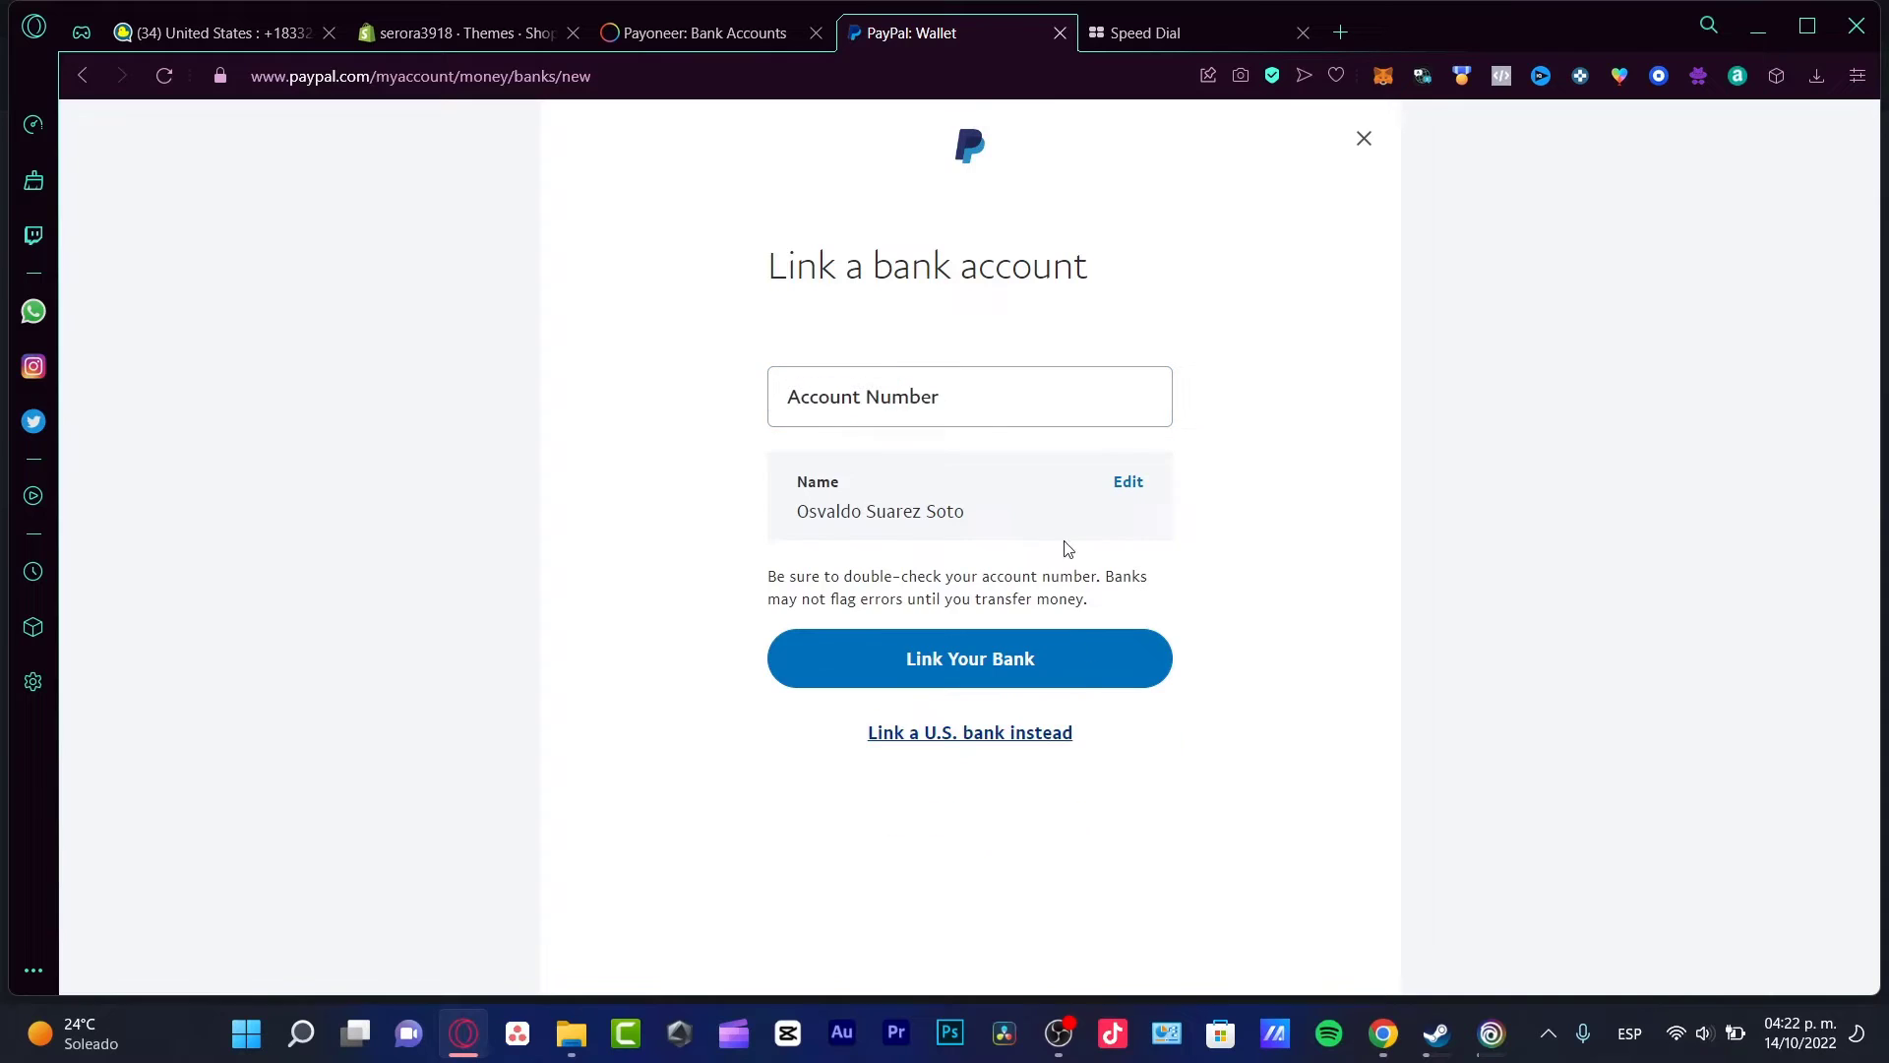
left_click(969, 409)
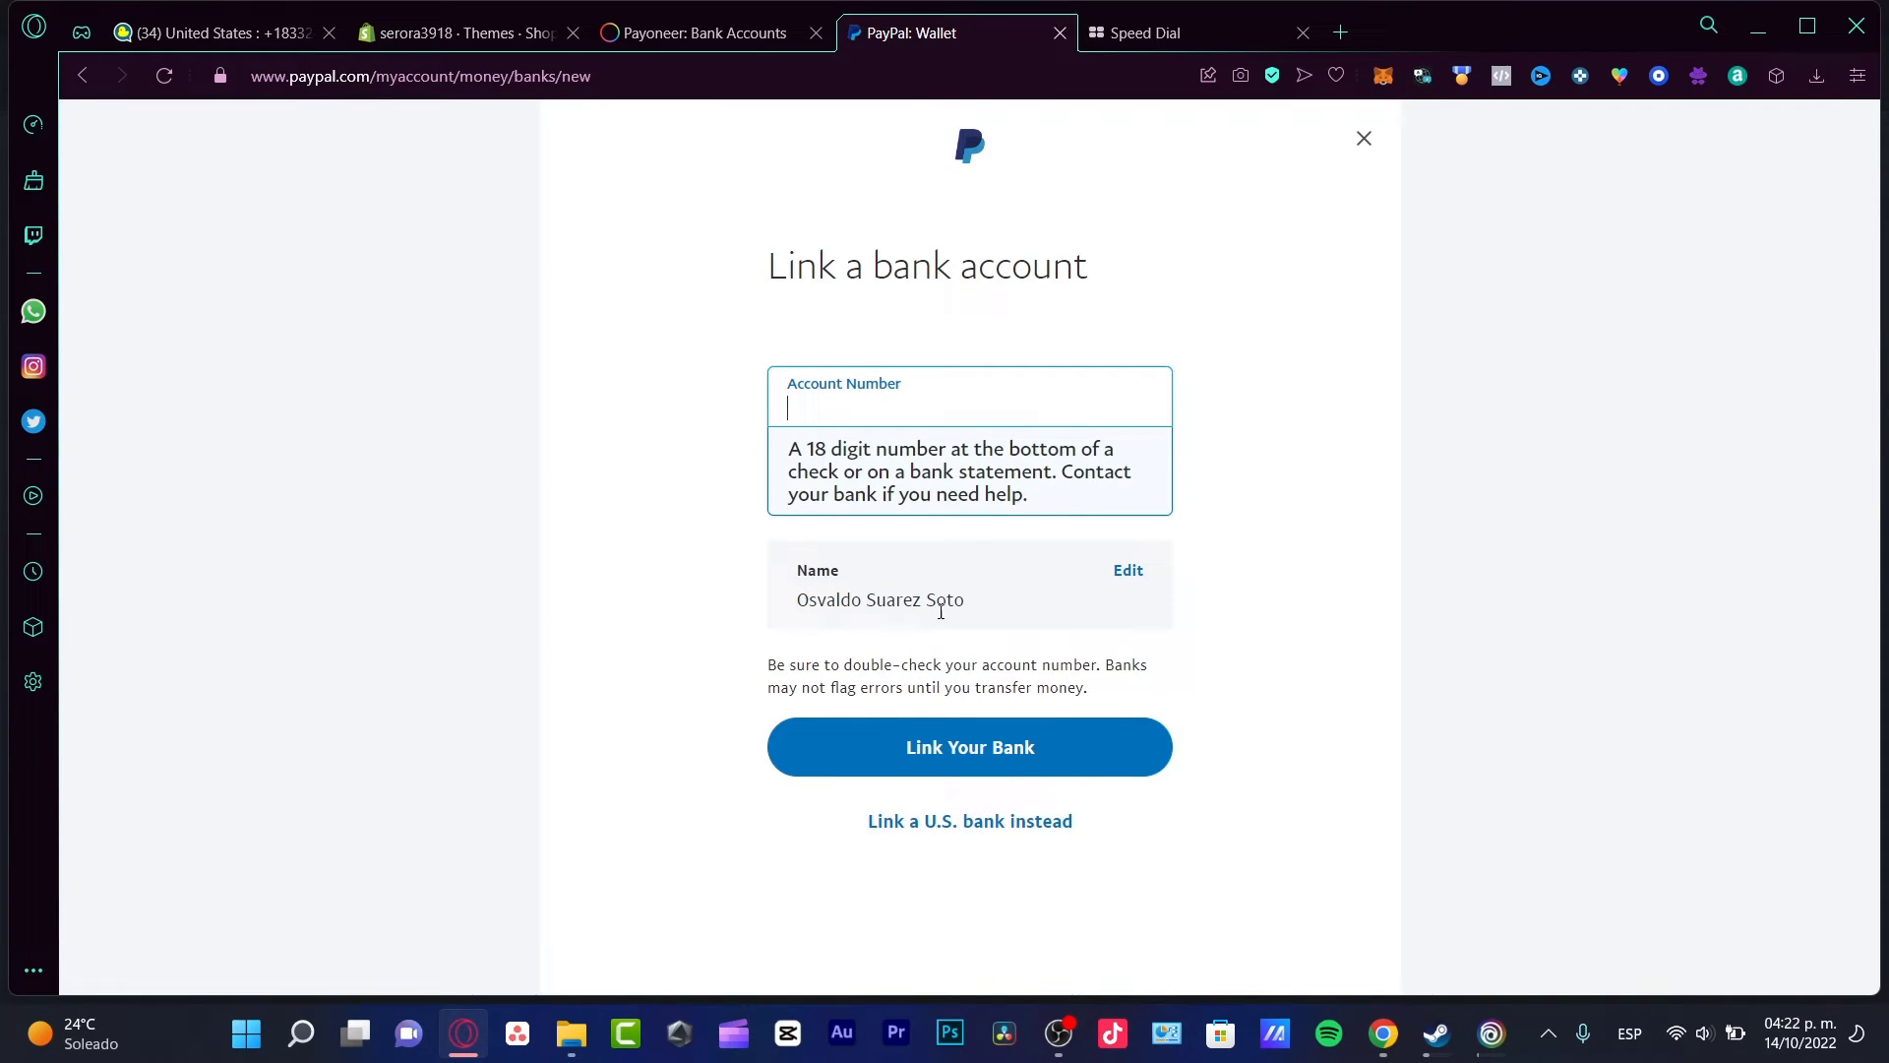
left_click(1072, 815)
left_click(965, 528)
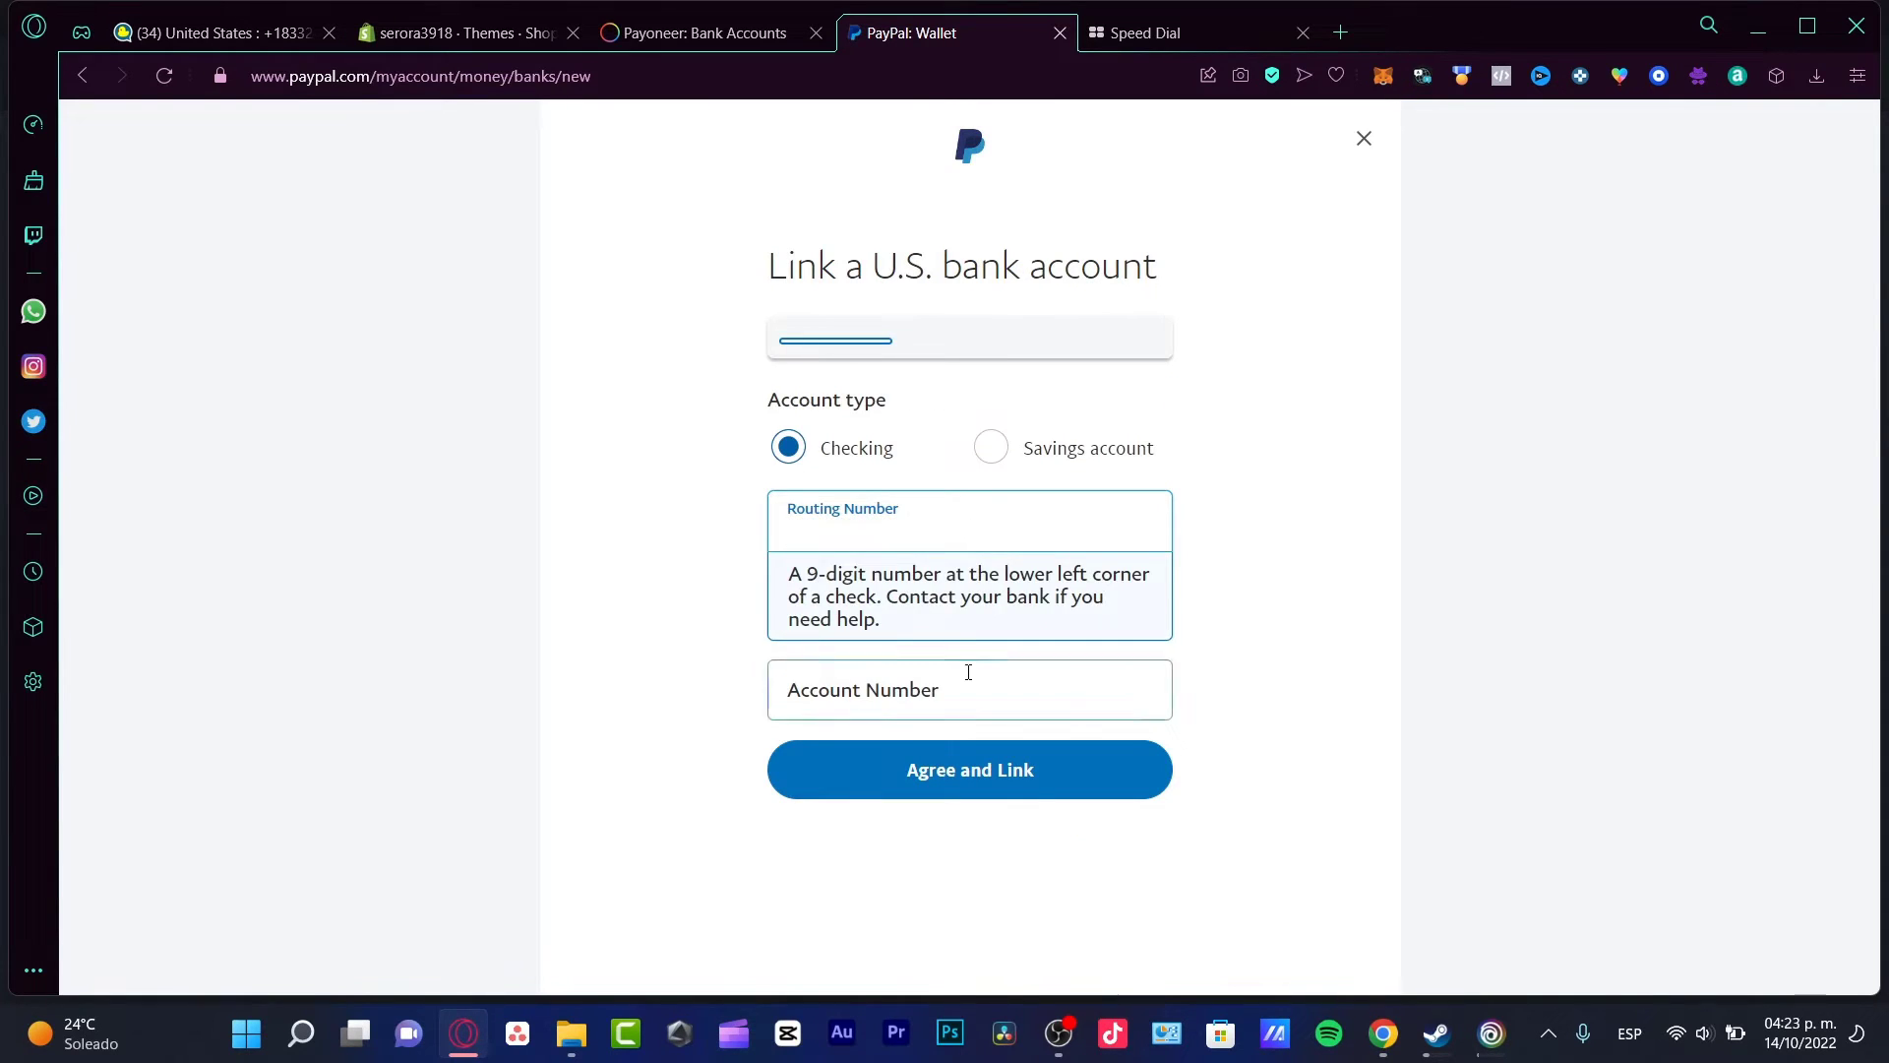
left_click(967, 806)
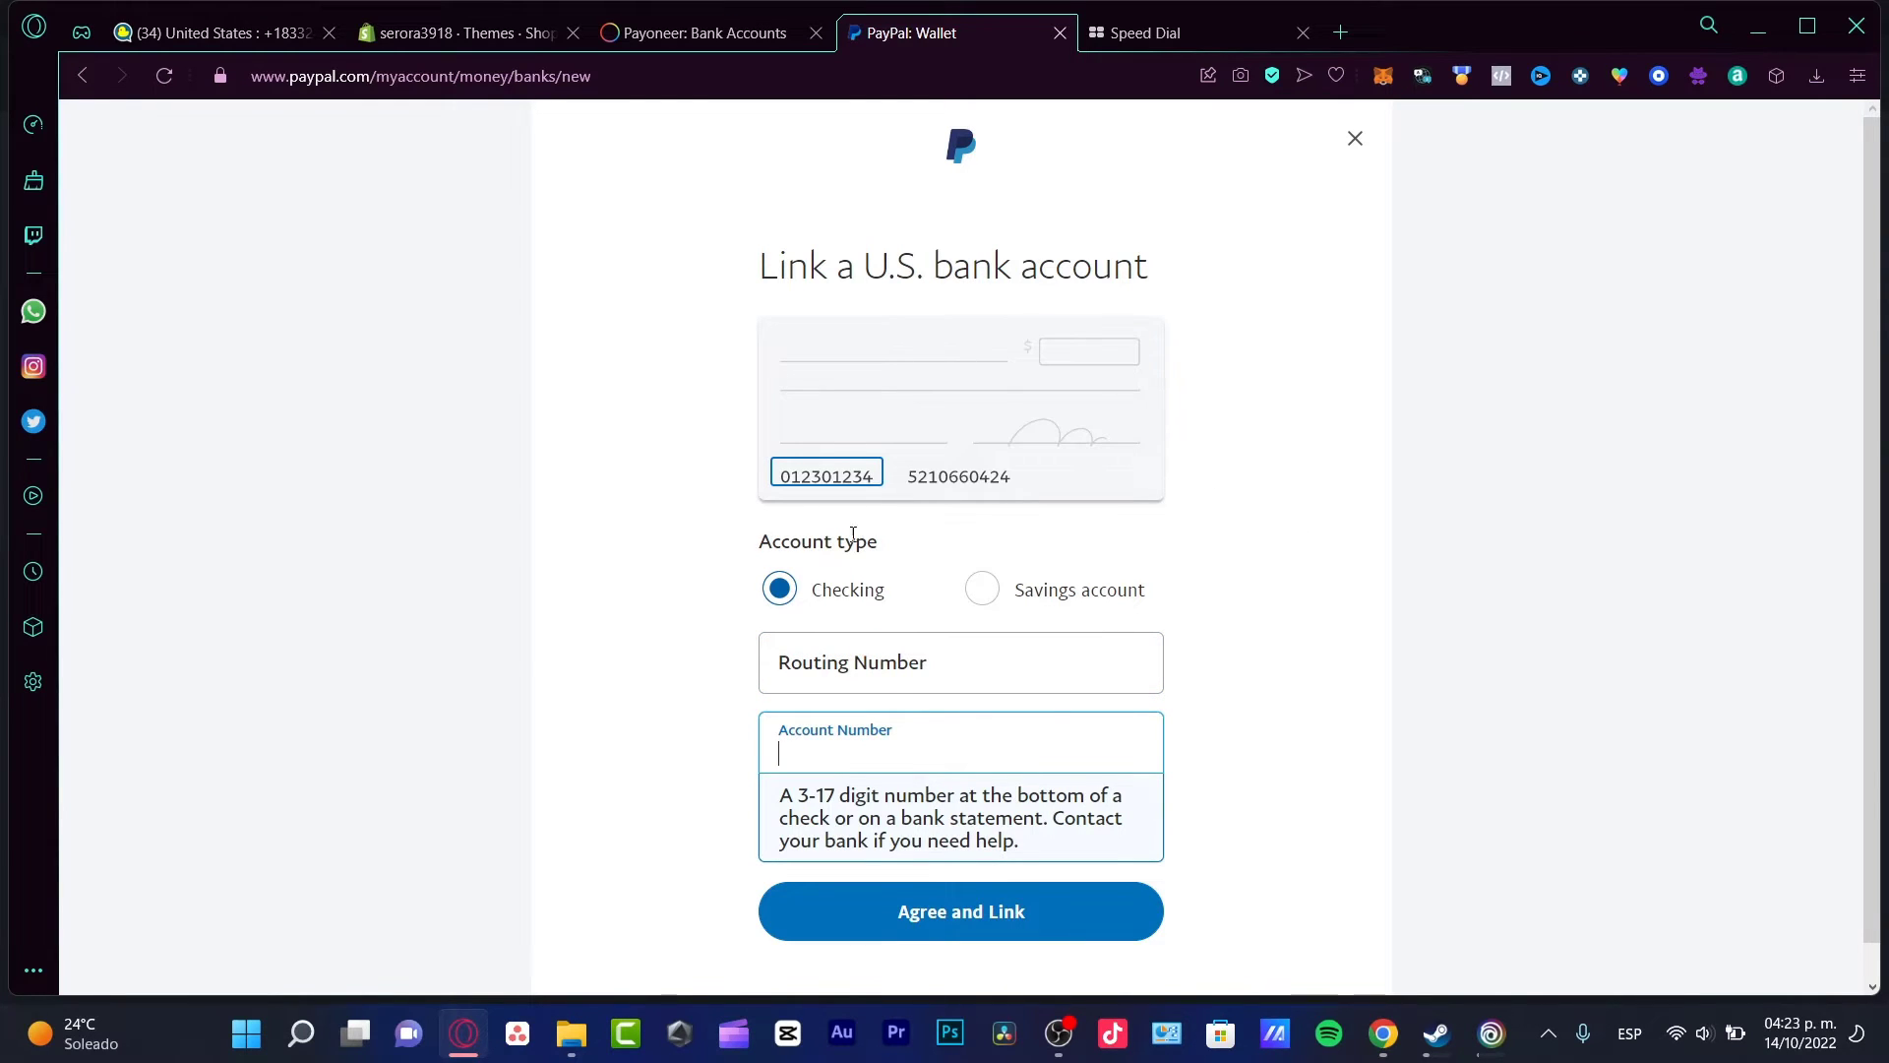
left_click(725, 38)
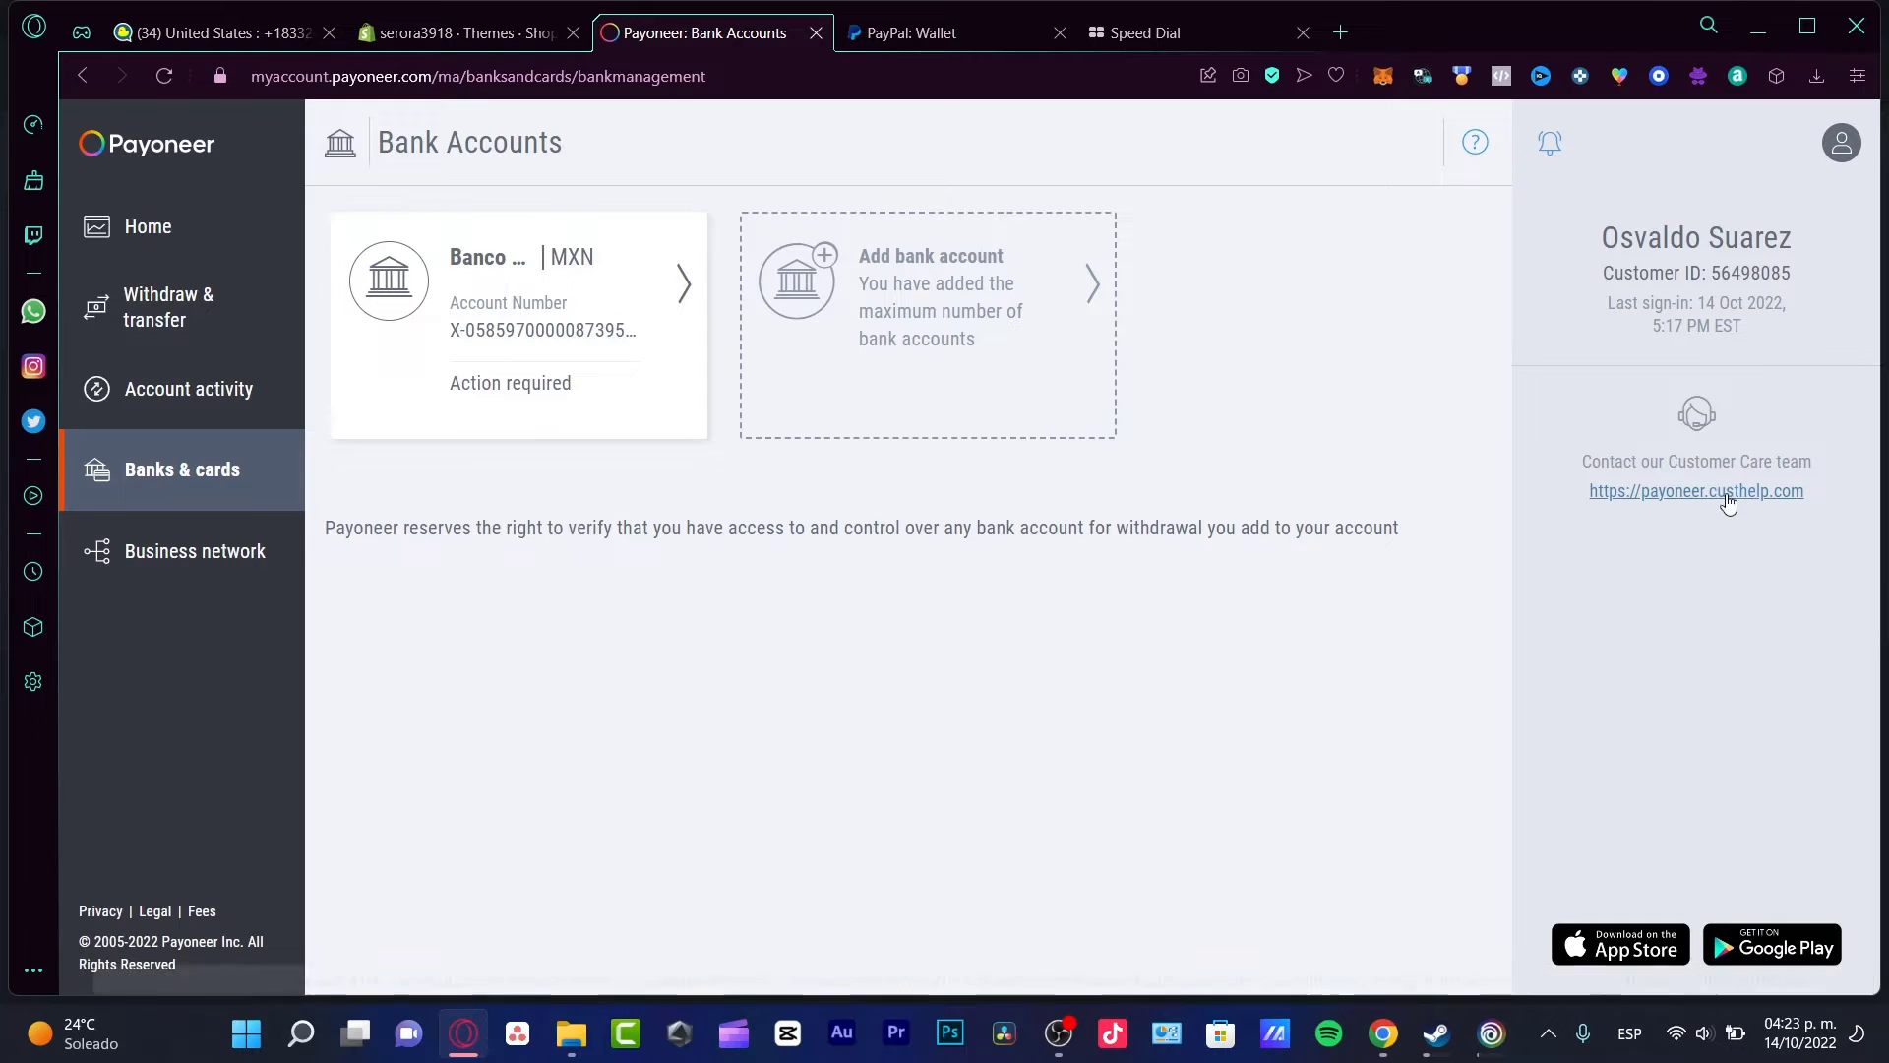
Go from the payoneer.custhelp.com site's Send Payments / Withdraw to Bank topic to the Contact Customer Care form
left_click(1733, 490)
left_click(717, 38)
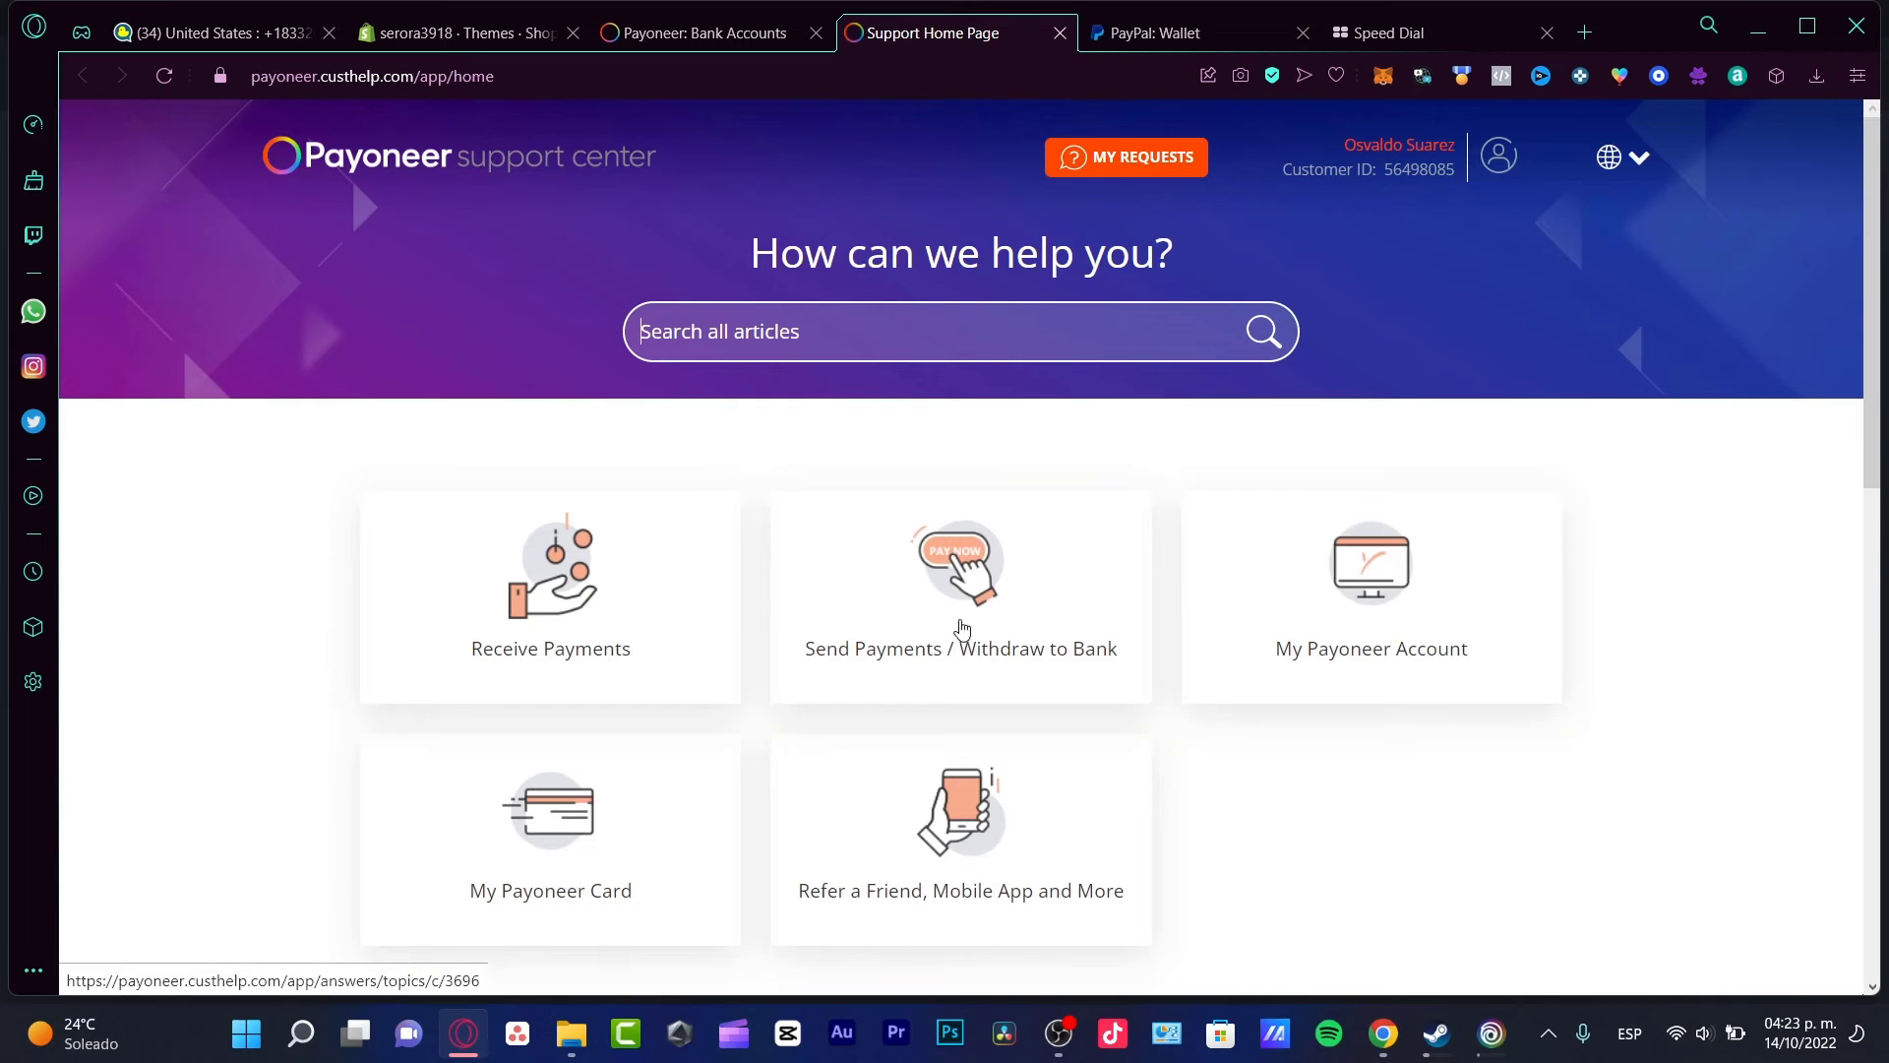
left_click(1110, 631)
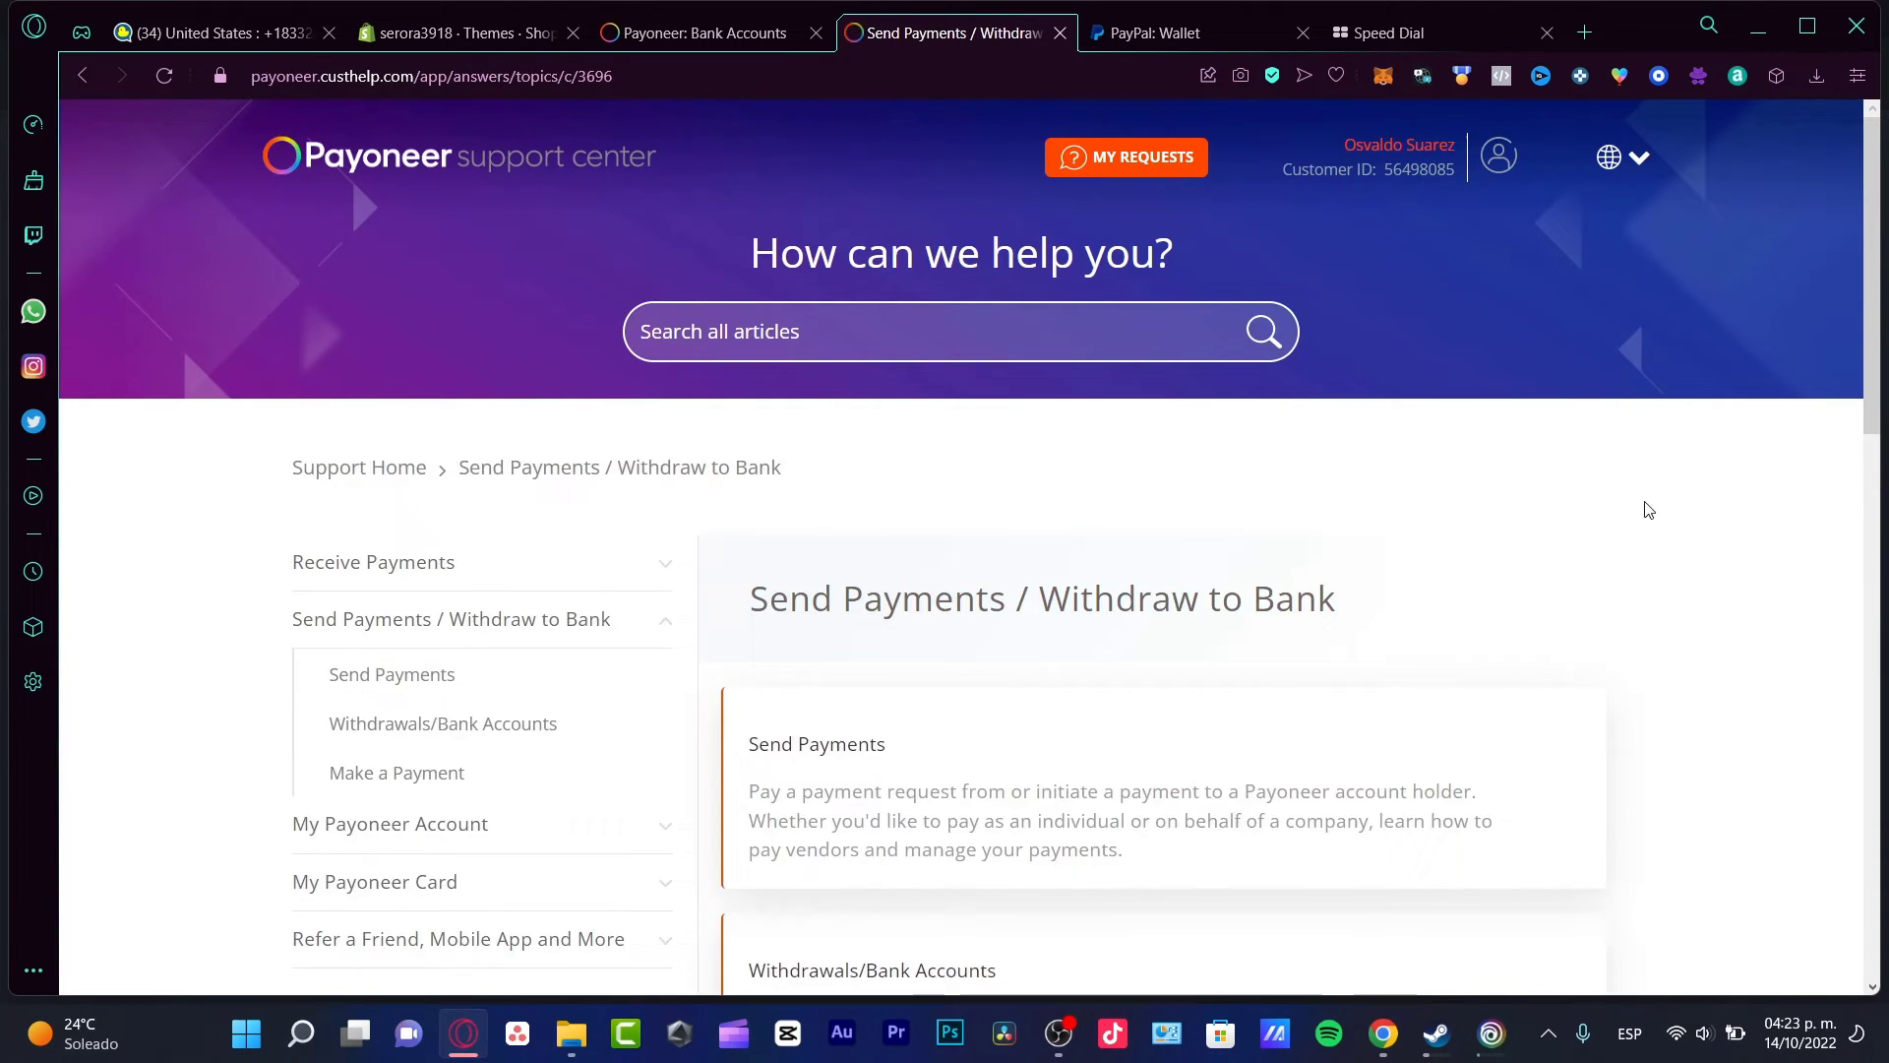
scroll(1644, 511, "down", 4)
scroll(1230, 596, "up", 4)
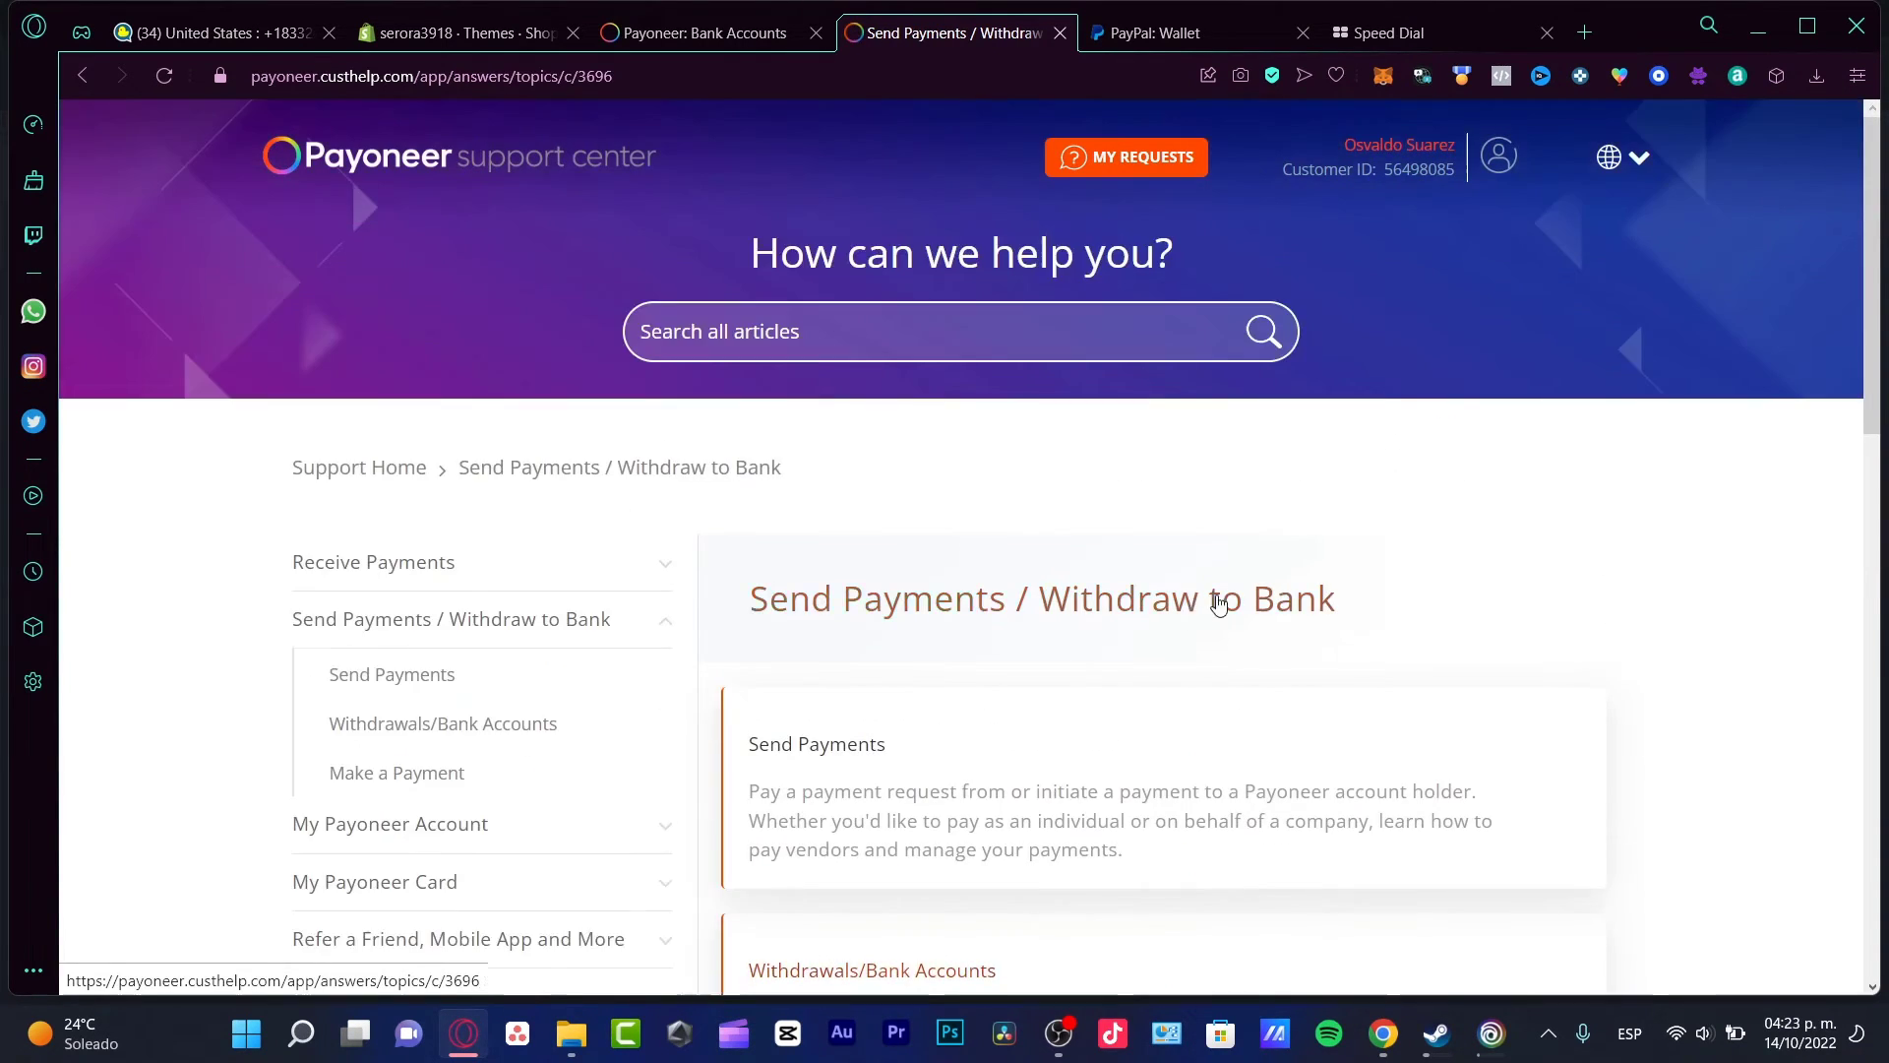
scroll(1102, 482, "down", 4)
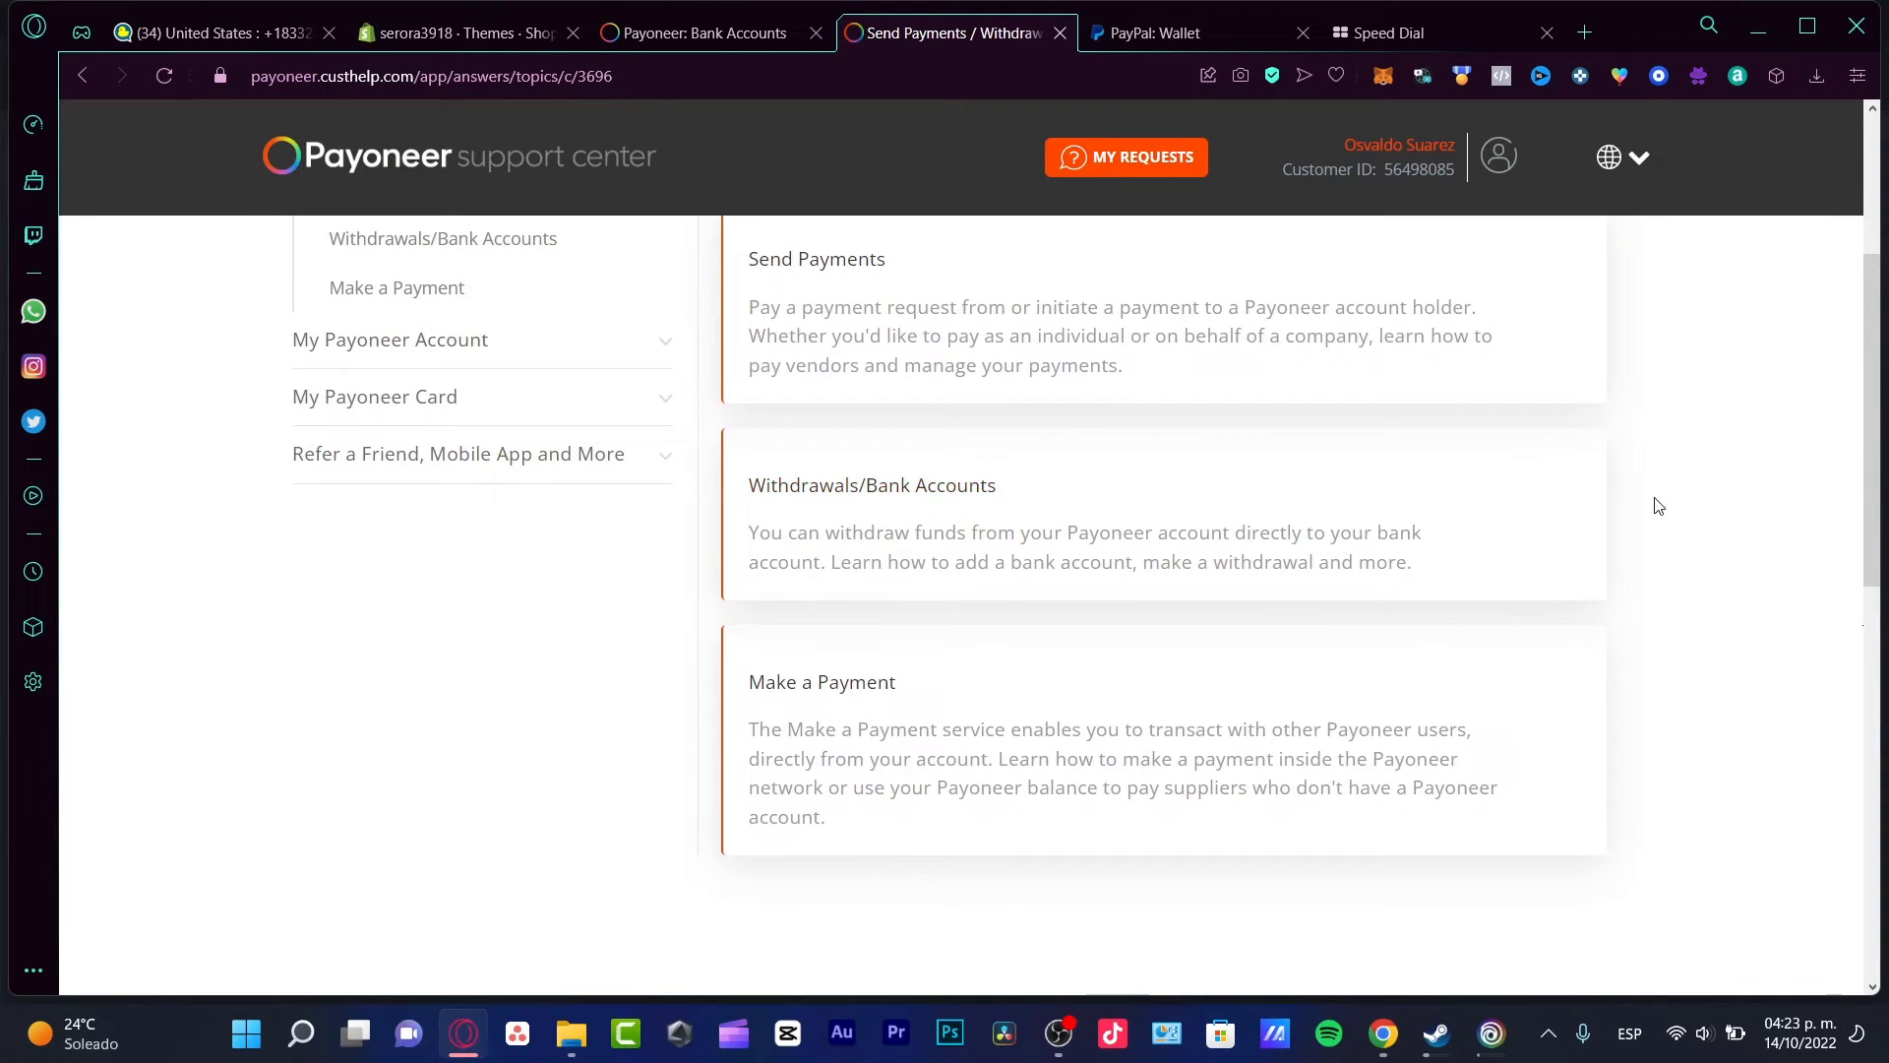
scroll(1616, 587, "down", 4)
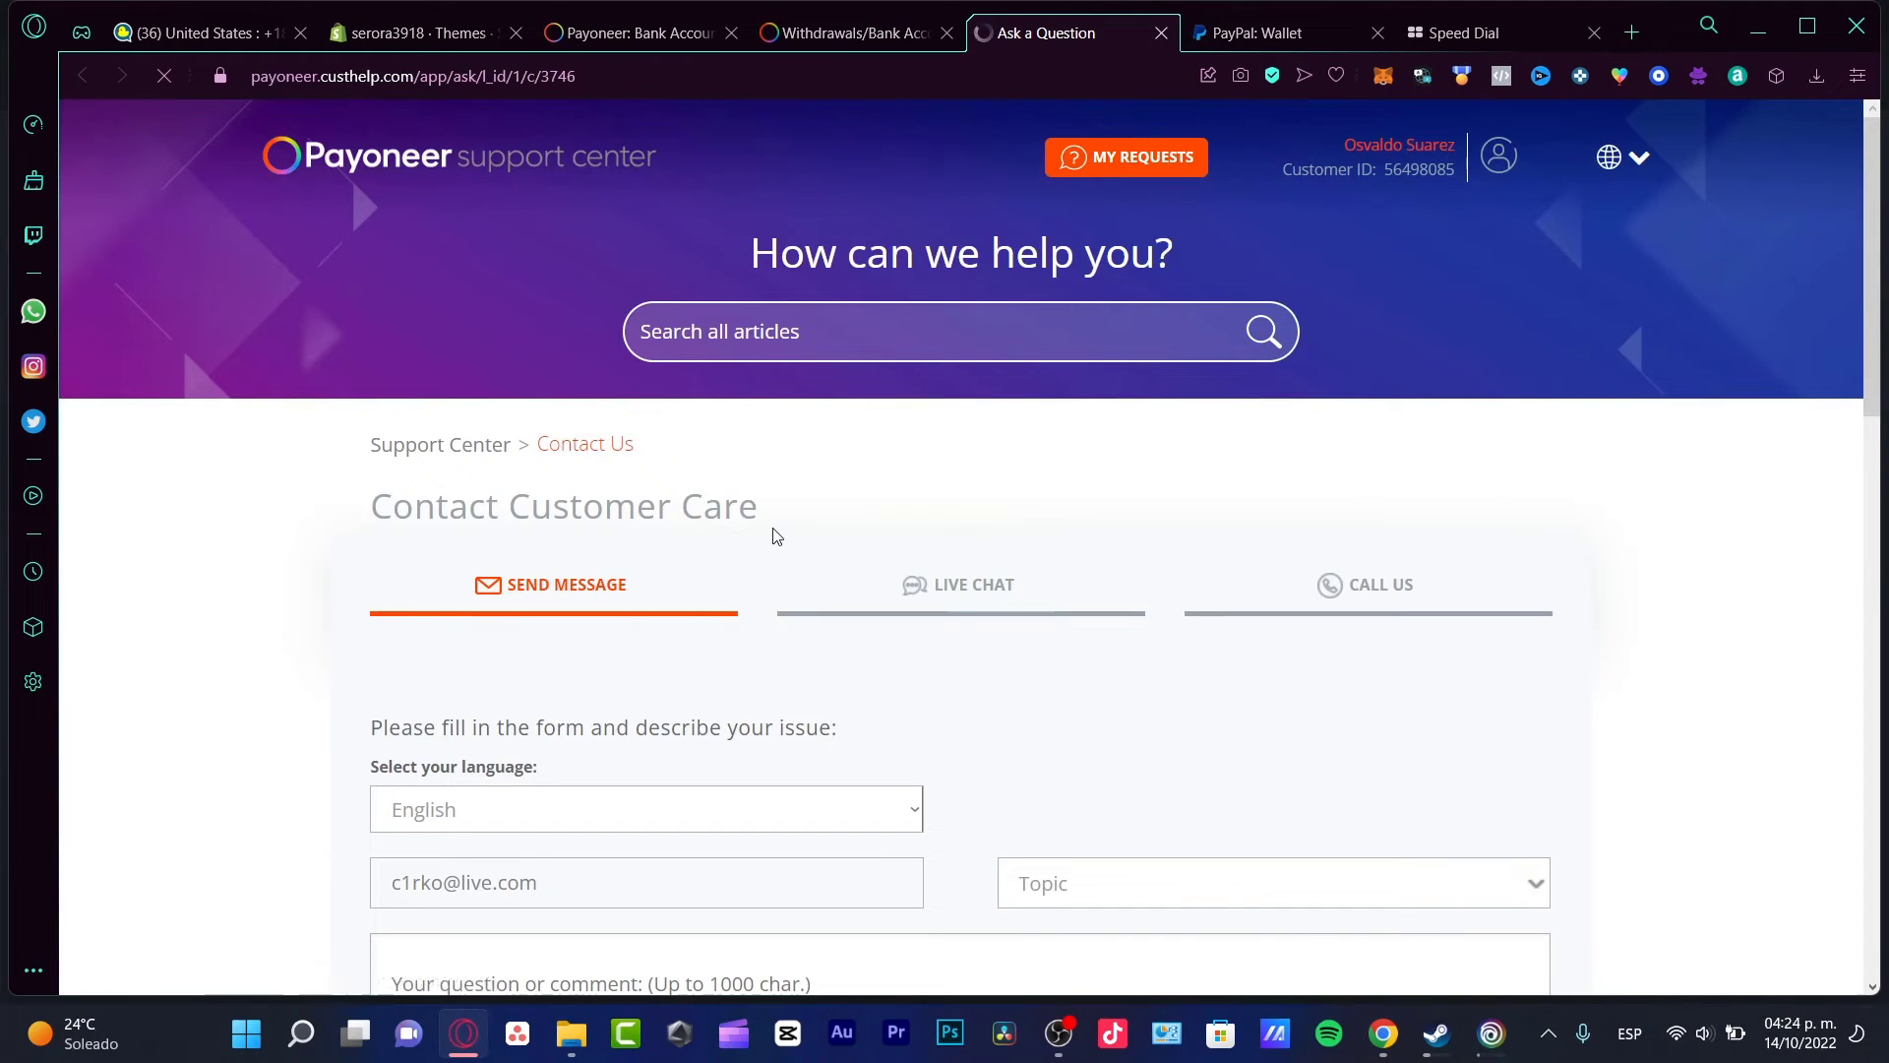
Switch the Contact Customer Care page to its Live Chat request form
left_click_drag(772, 497, 689, 536)
left_click(689, 537)
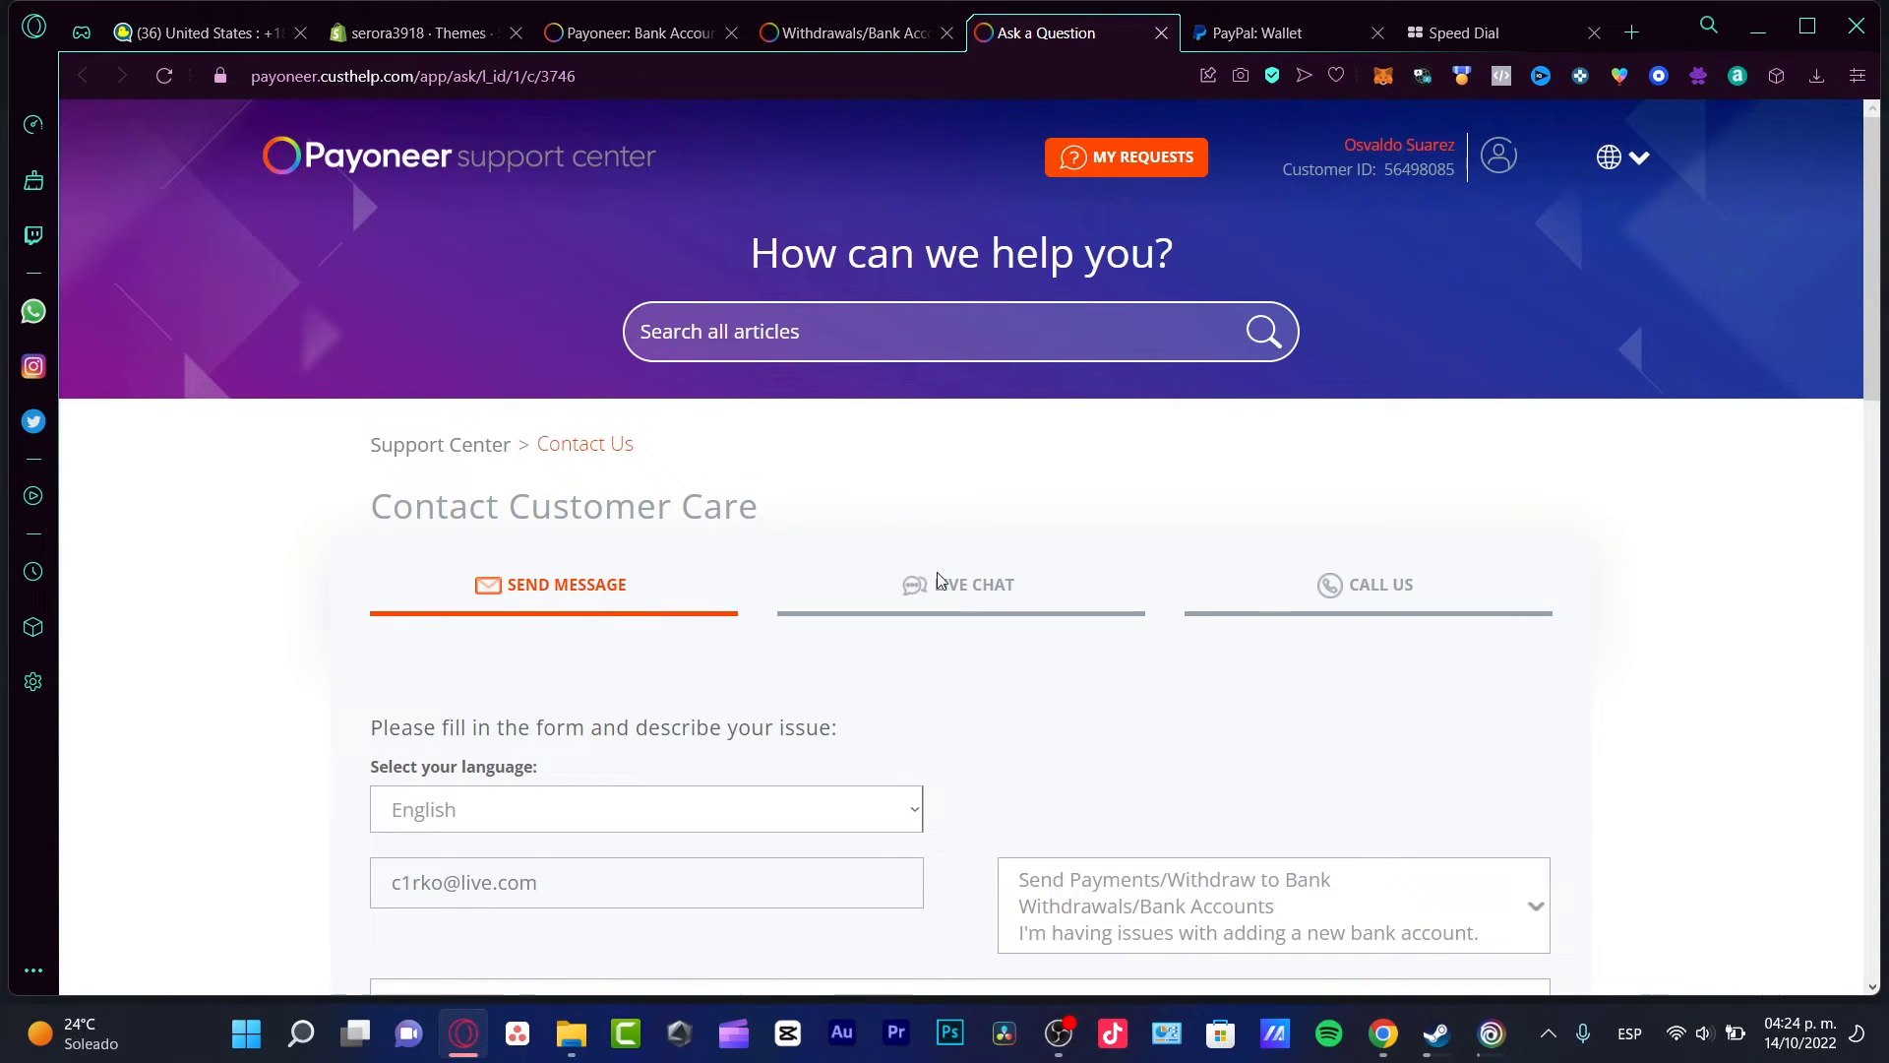
left_click(1029, 605)
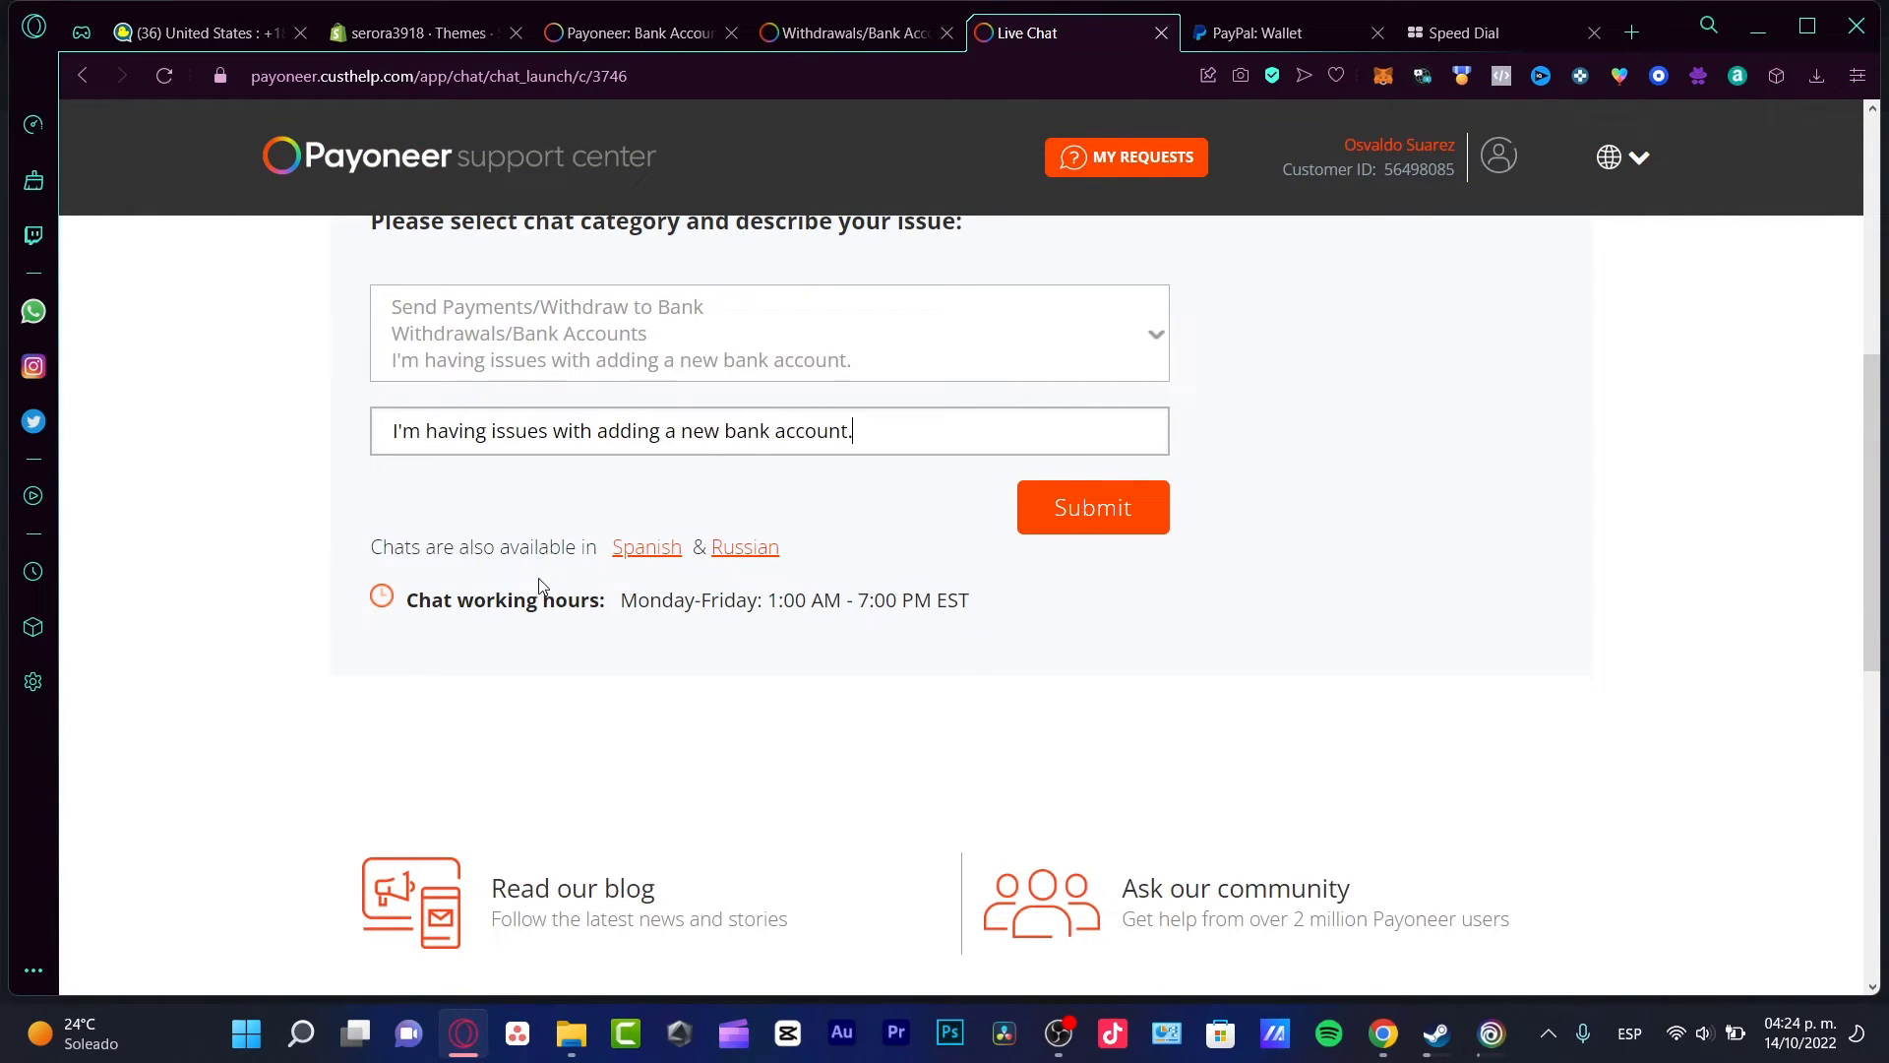
left_click_drag(537, 599, 947, 612)
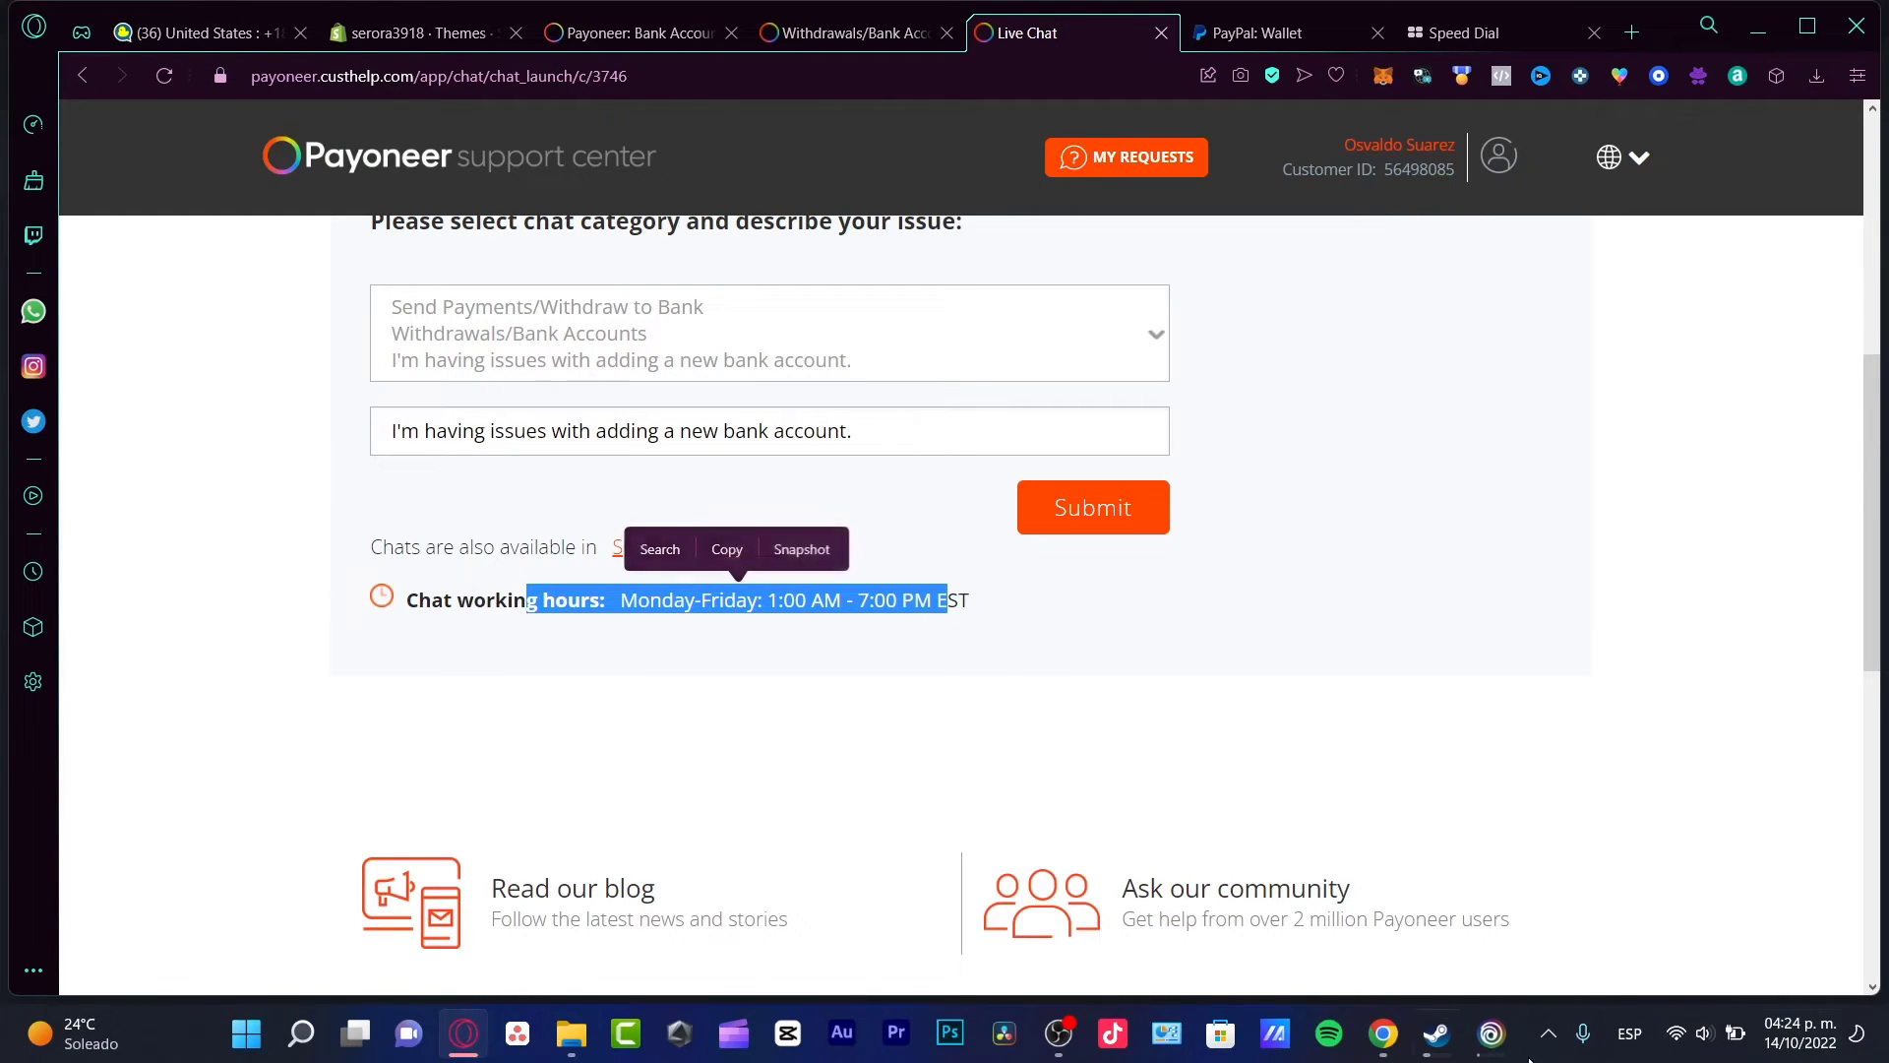
left_click(1554, 700)
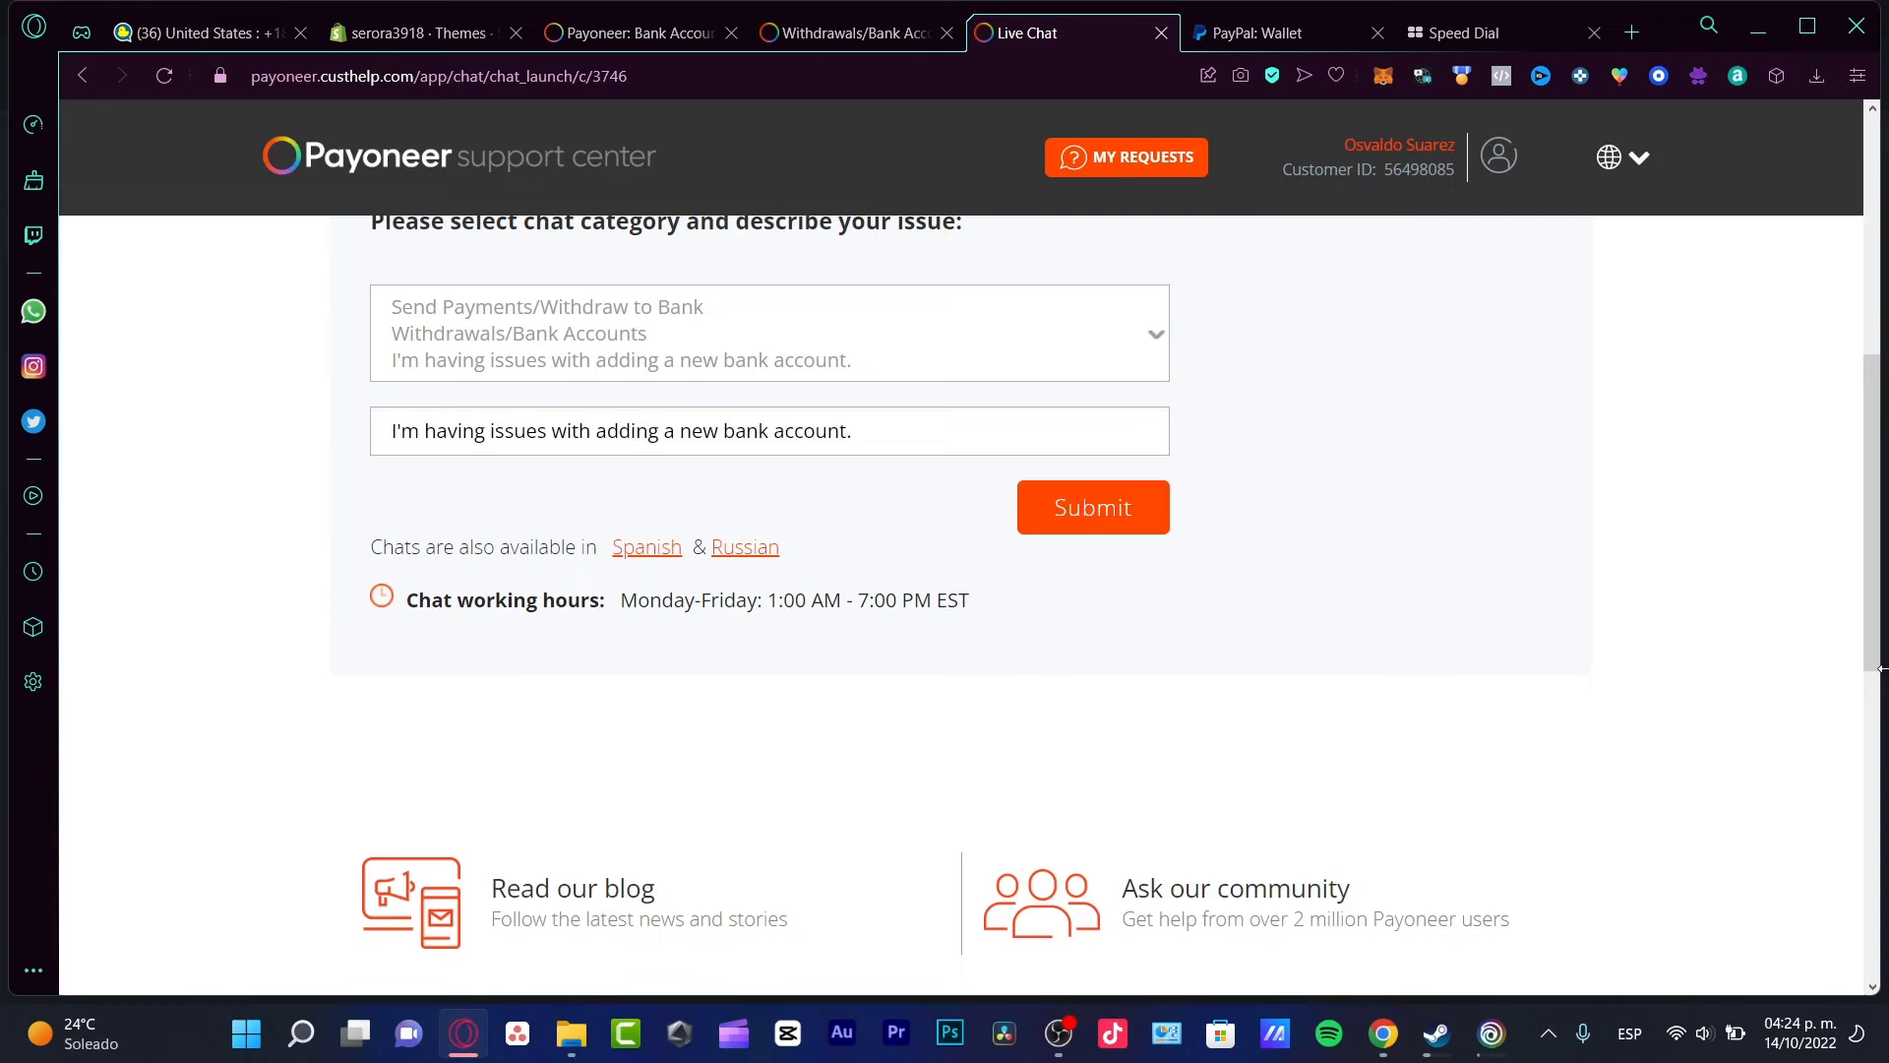
Keep the Withdrawals/Bank Accounts category and select the prefilled issue description text
left_click_drag(1881, 645, 1883, 558)
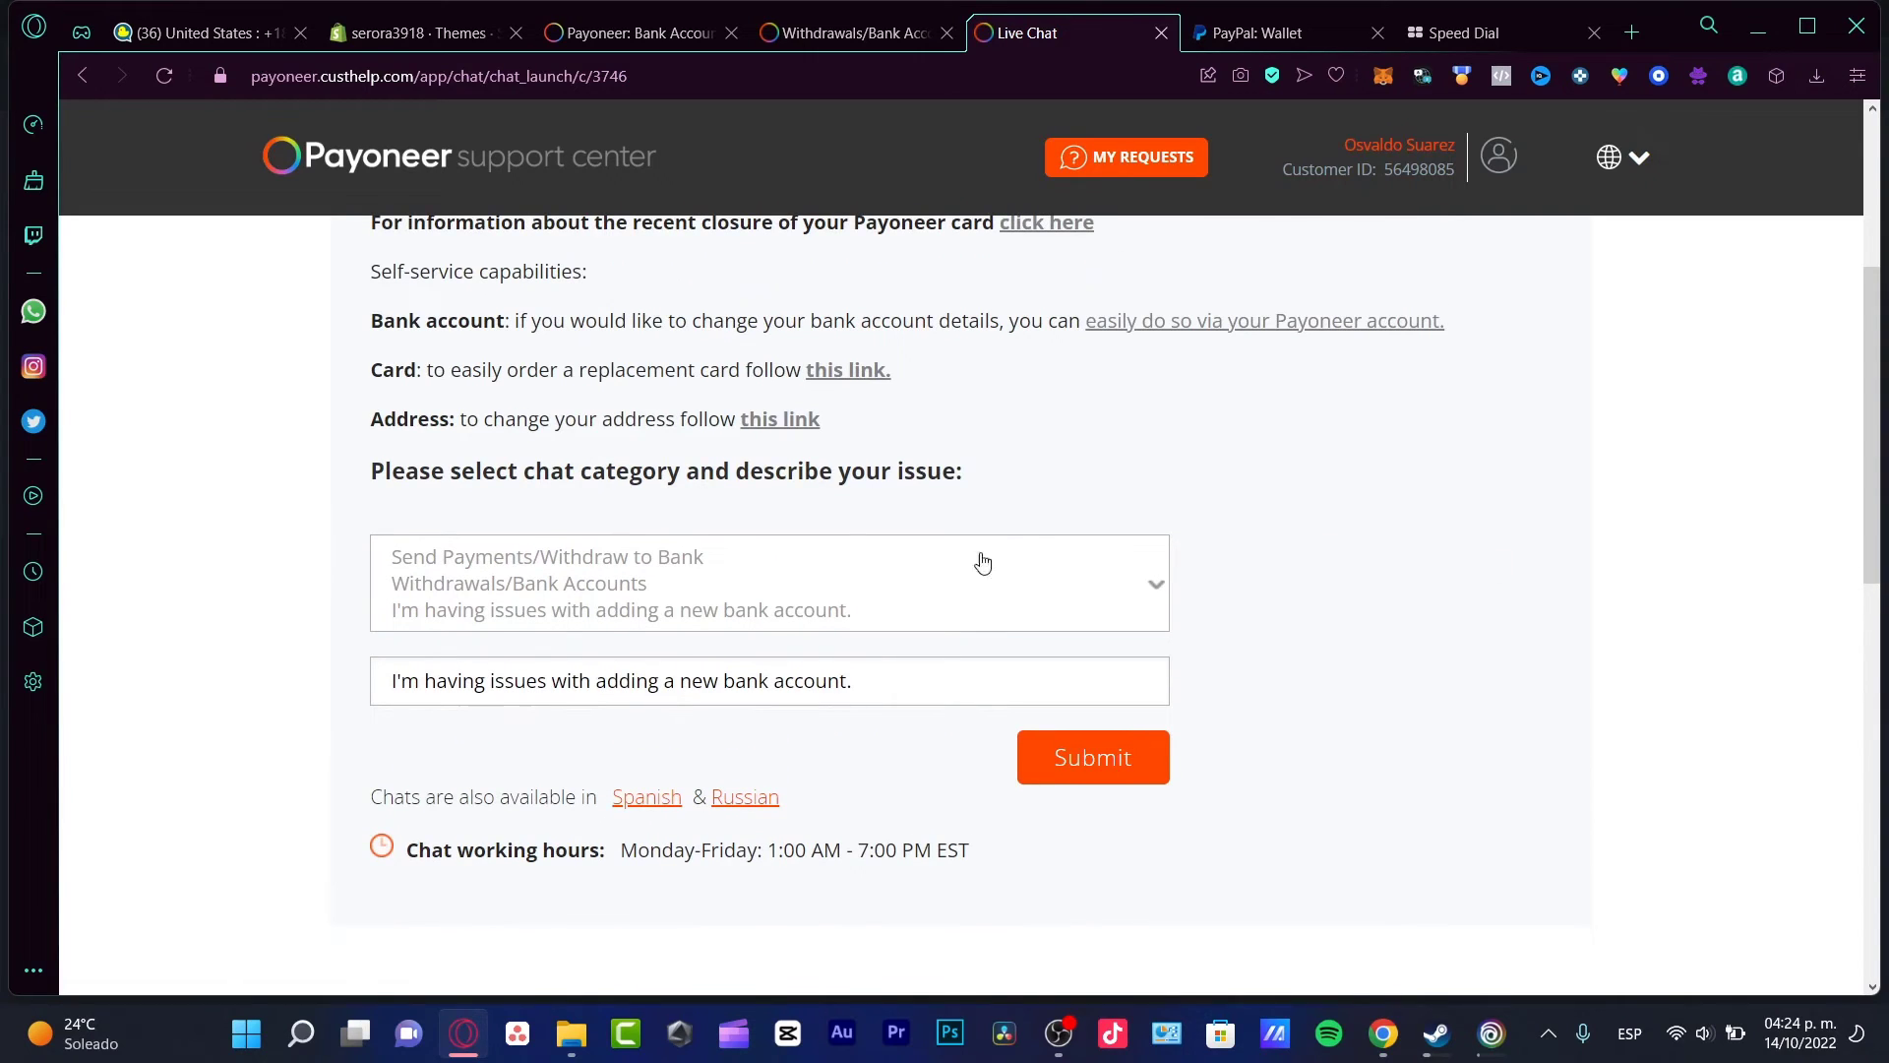
left_click(591, 569)
left_click(1046, 577)
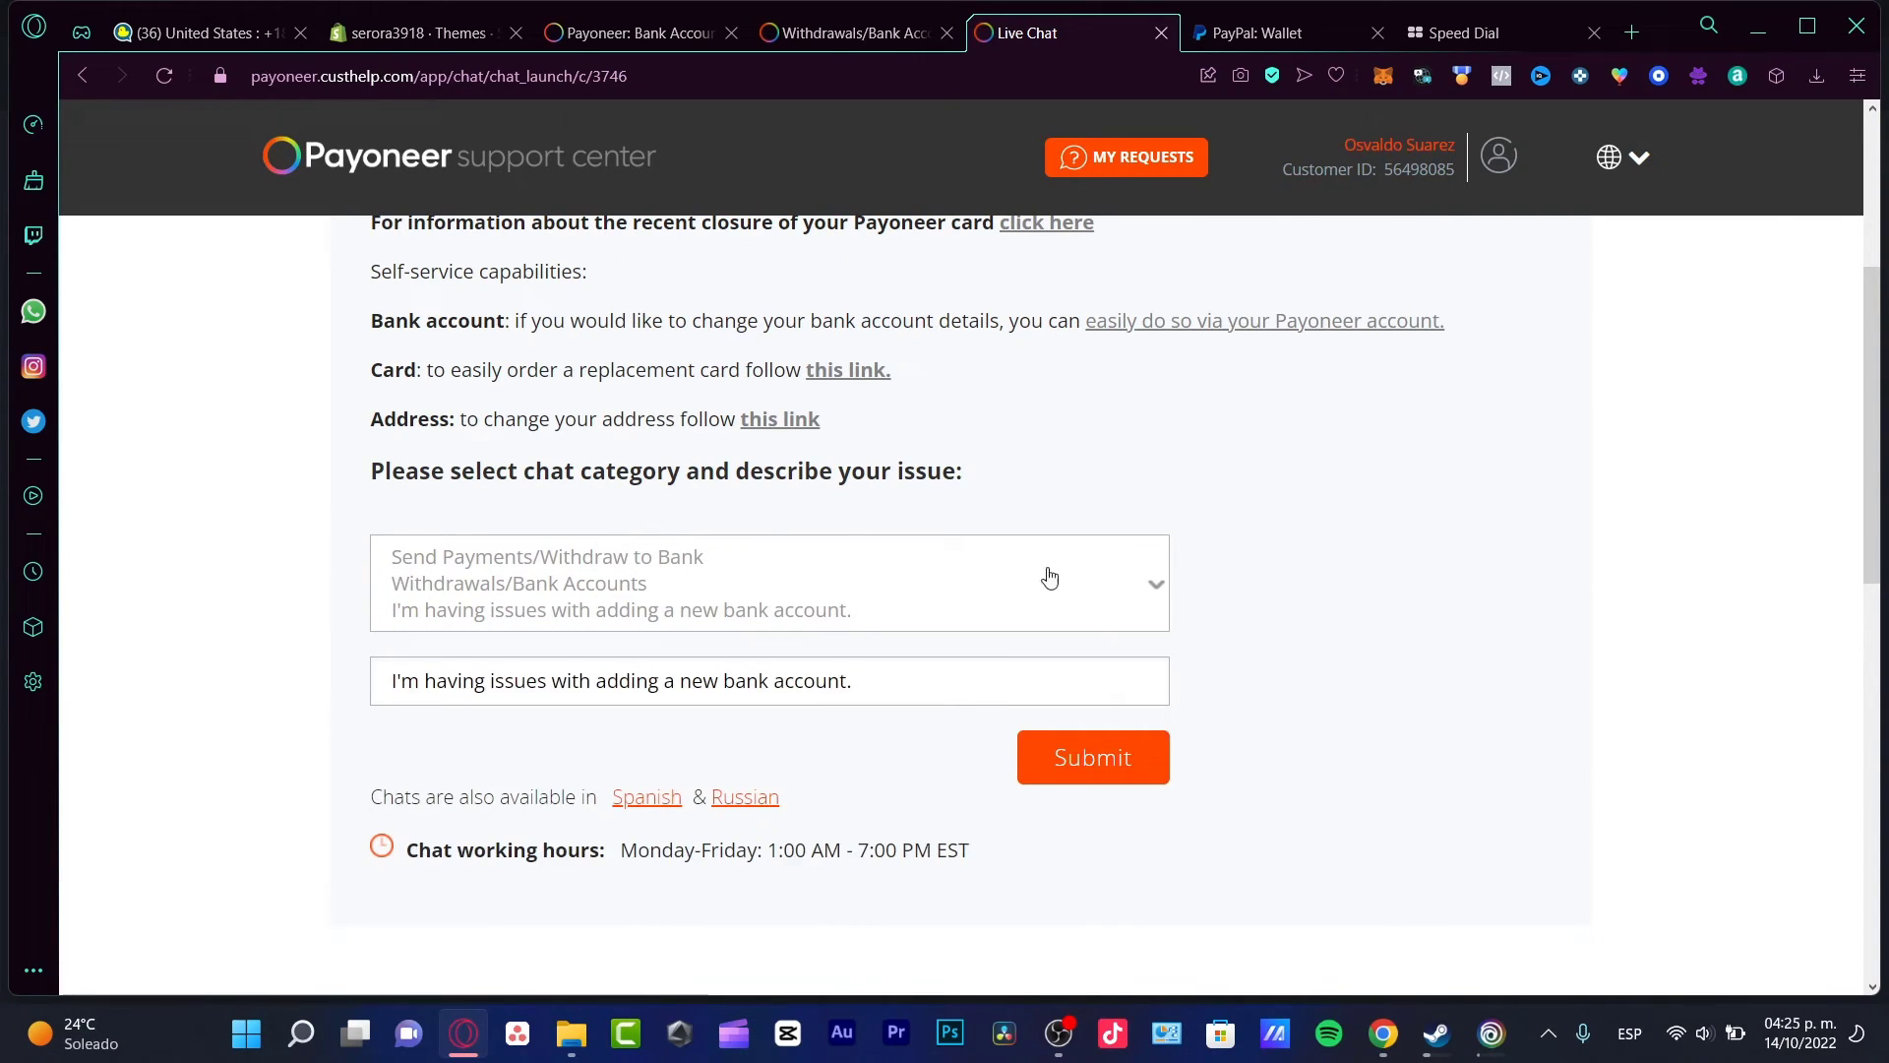
left_click(676, 669)
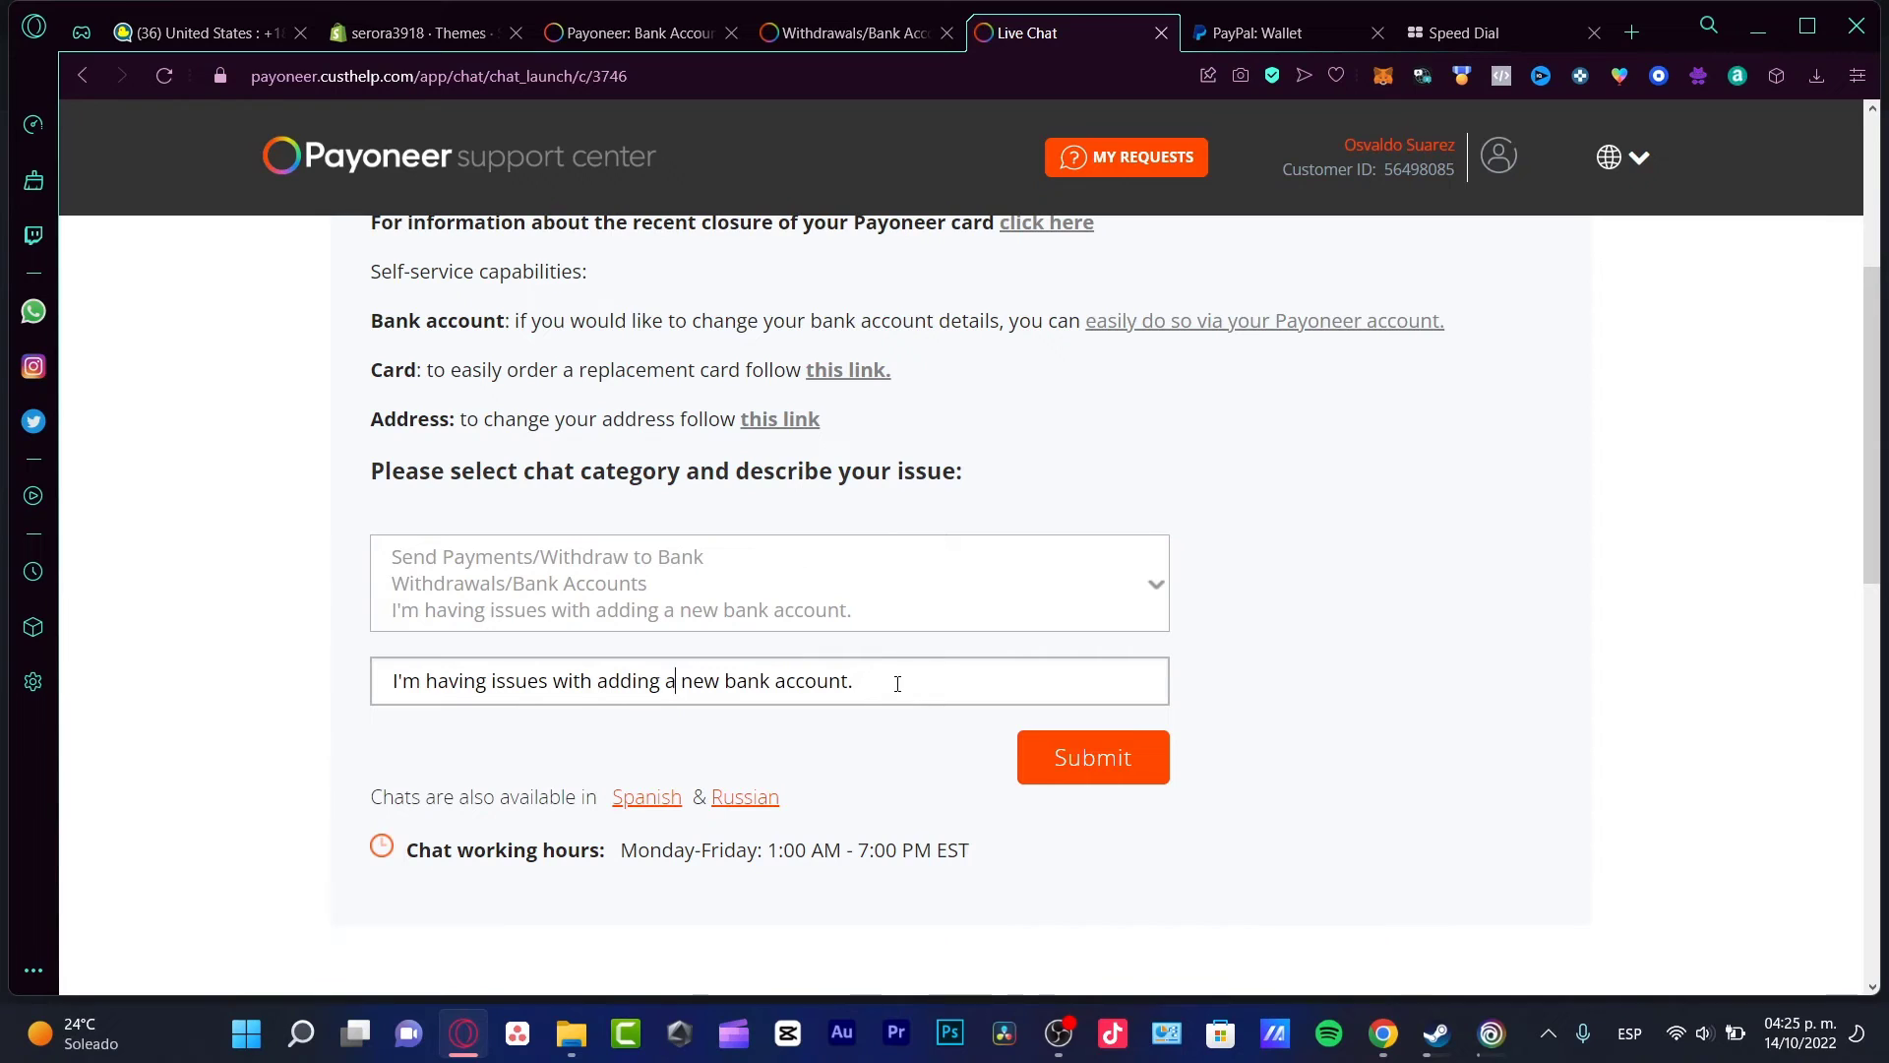
left_click_drag(897, 684, 402, 651)
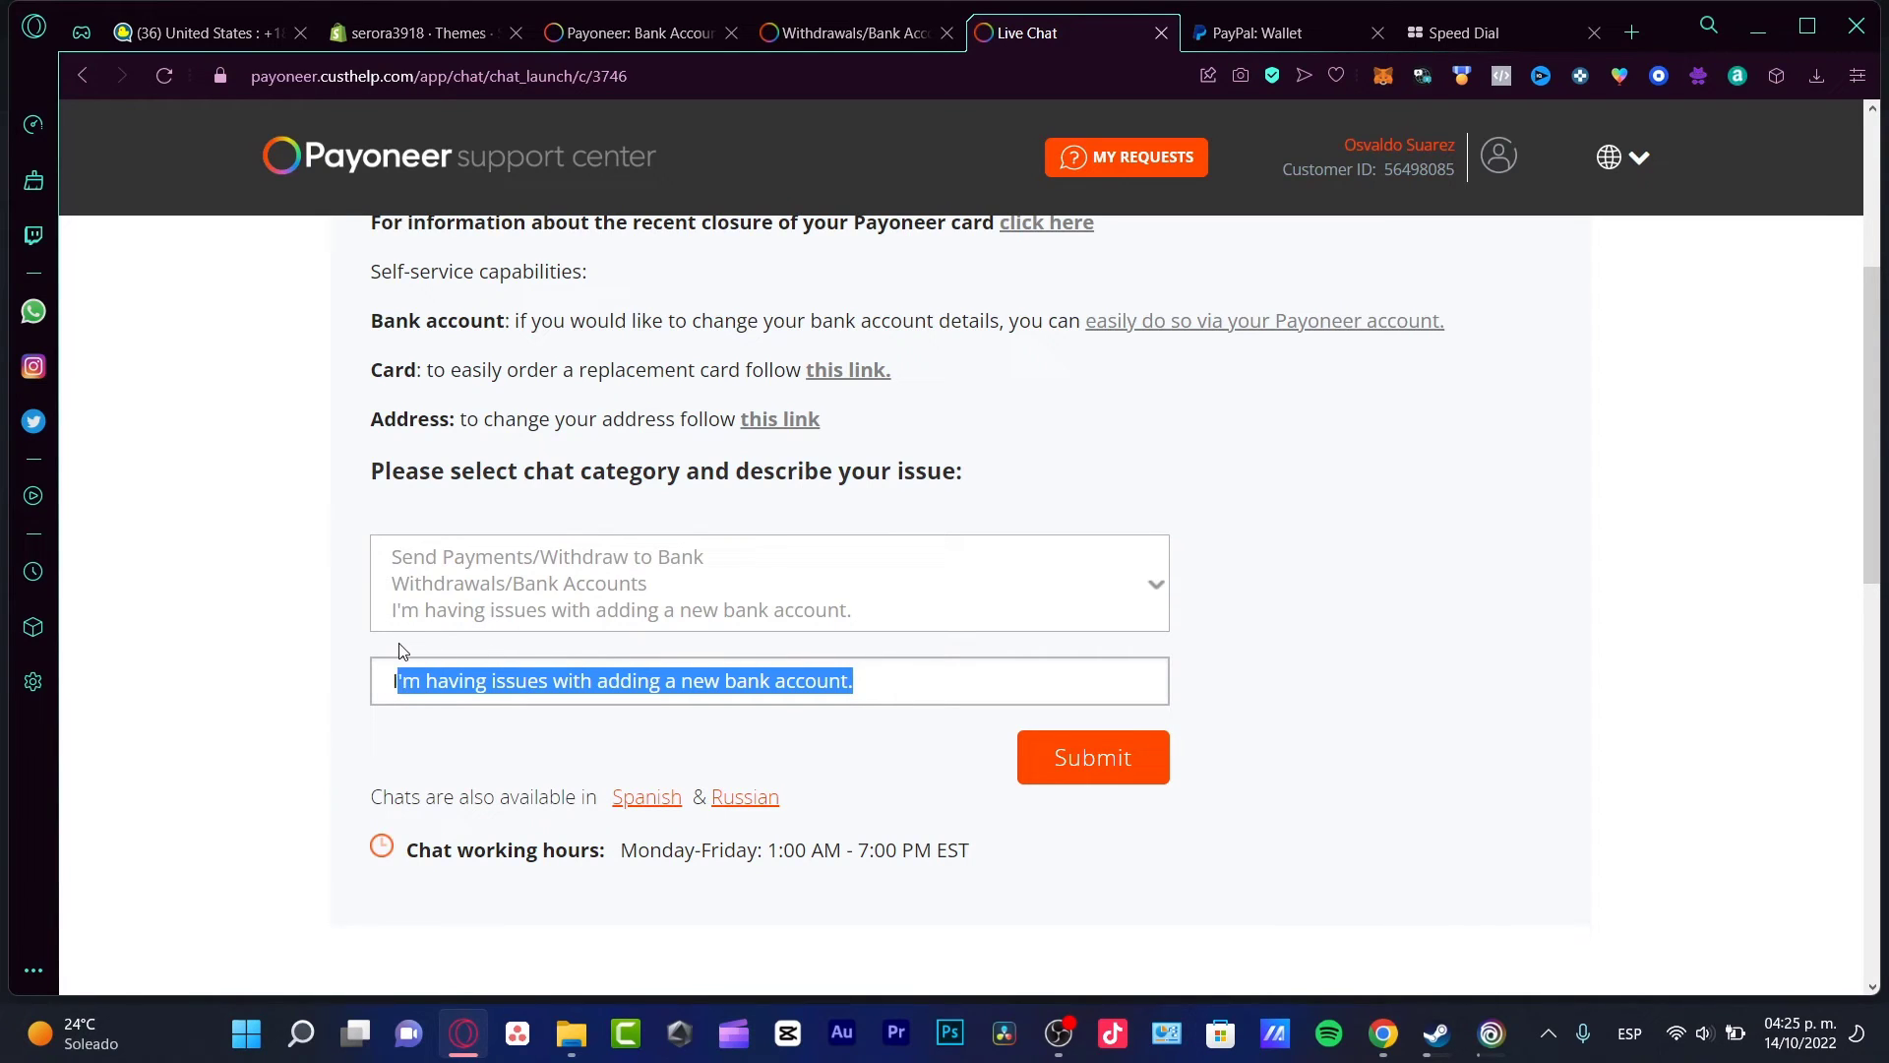
Replace the description with 'I just want to send my saving from PayPal into my Paoyyoneer account' and submit the chat
key("BackSpace")
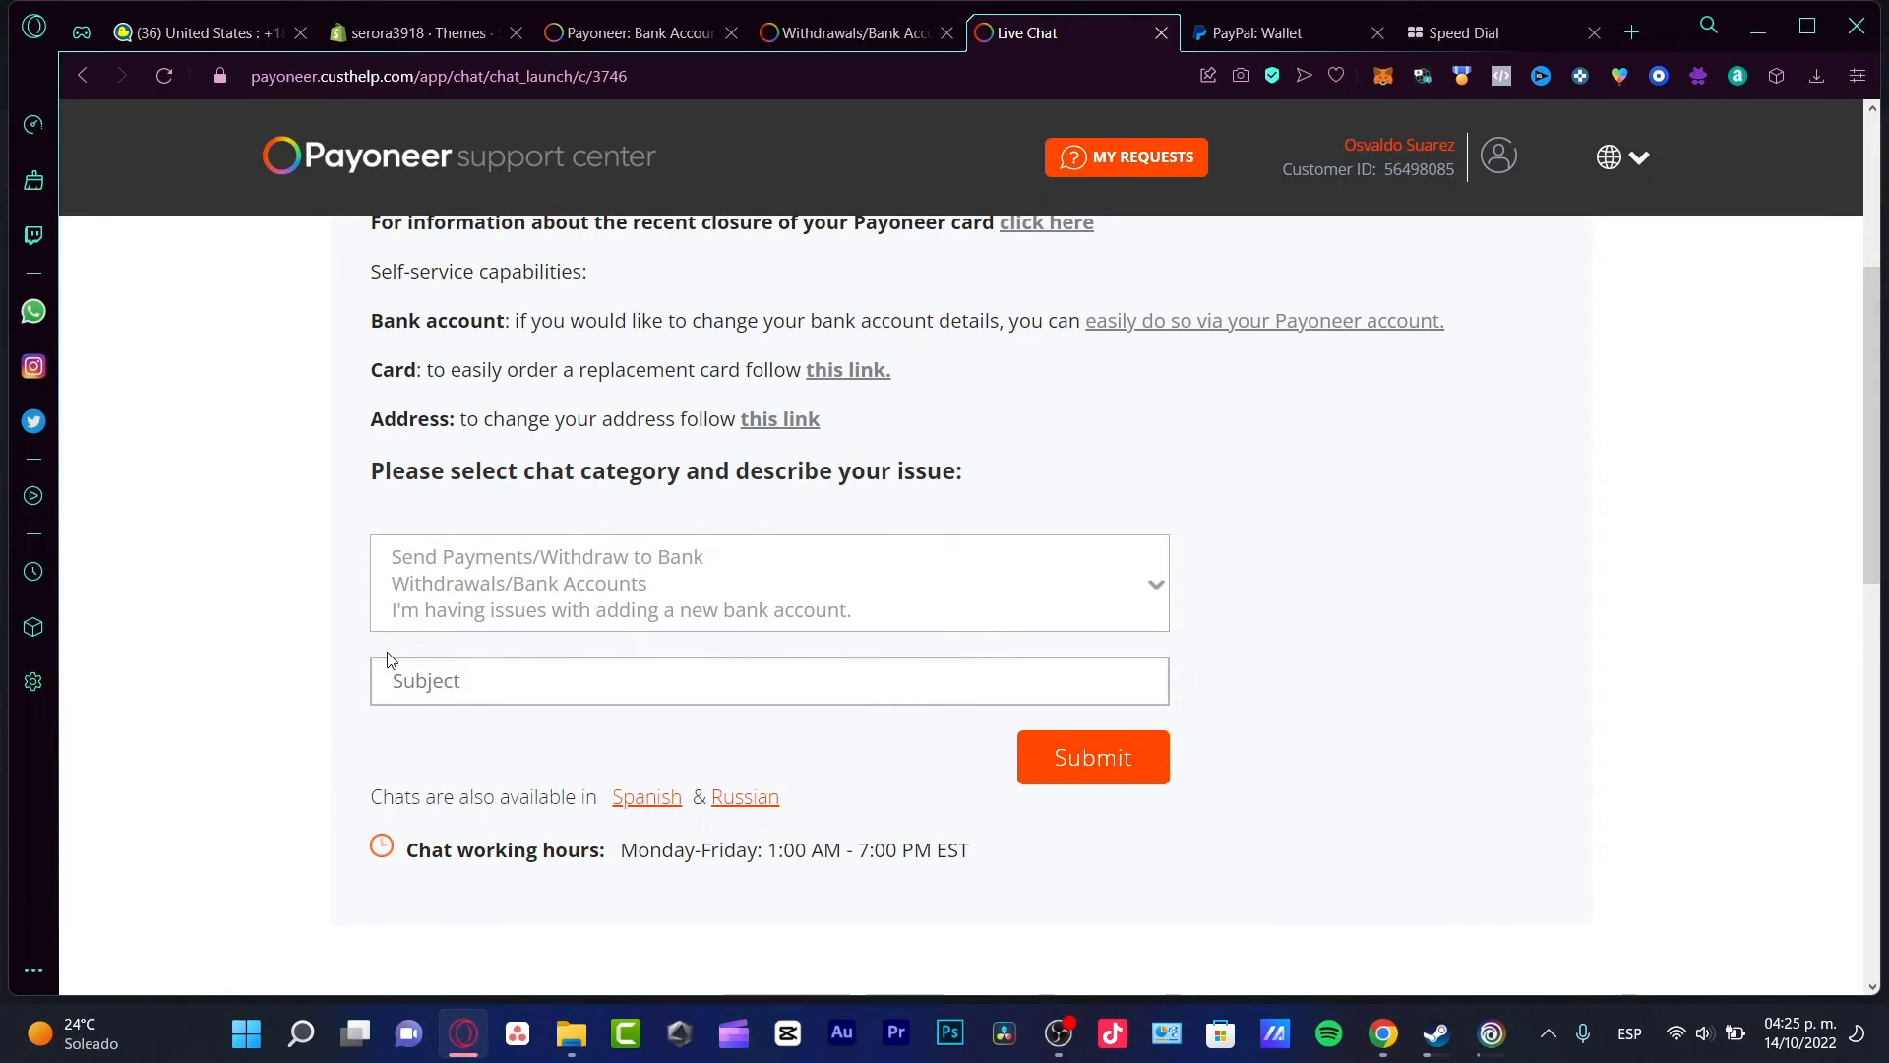
type("I just want to send m")
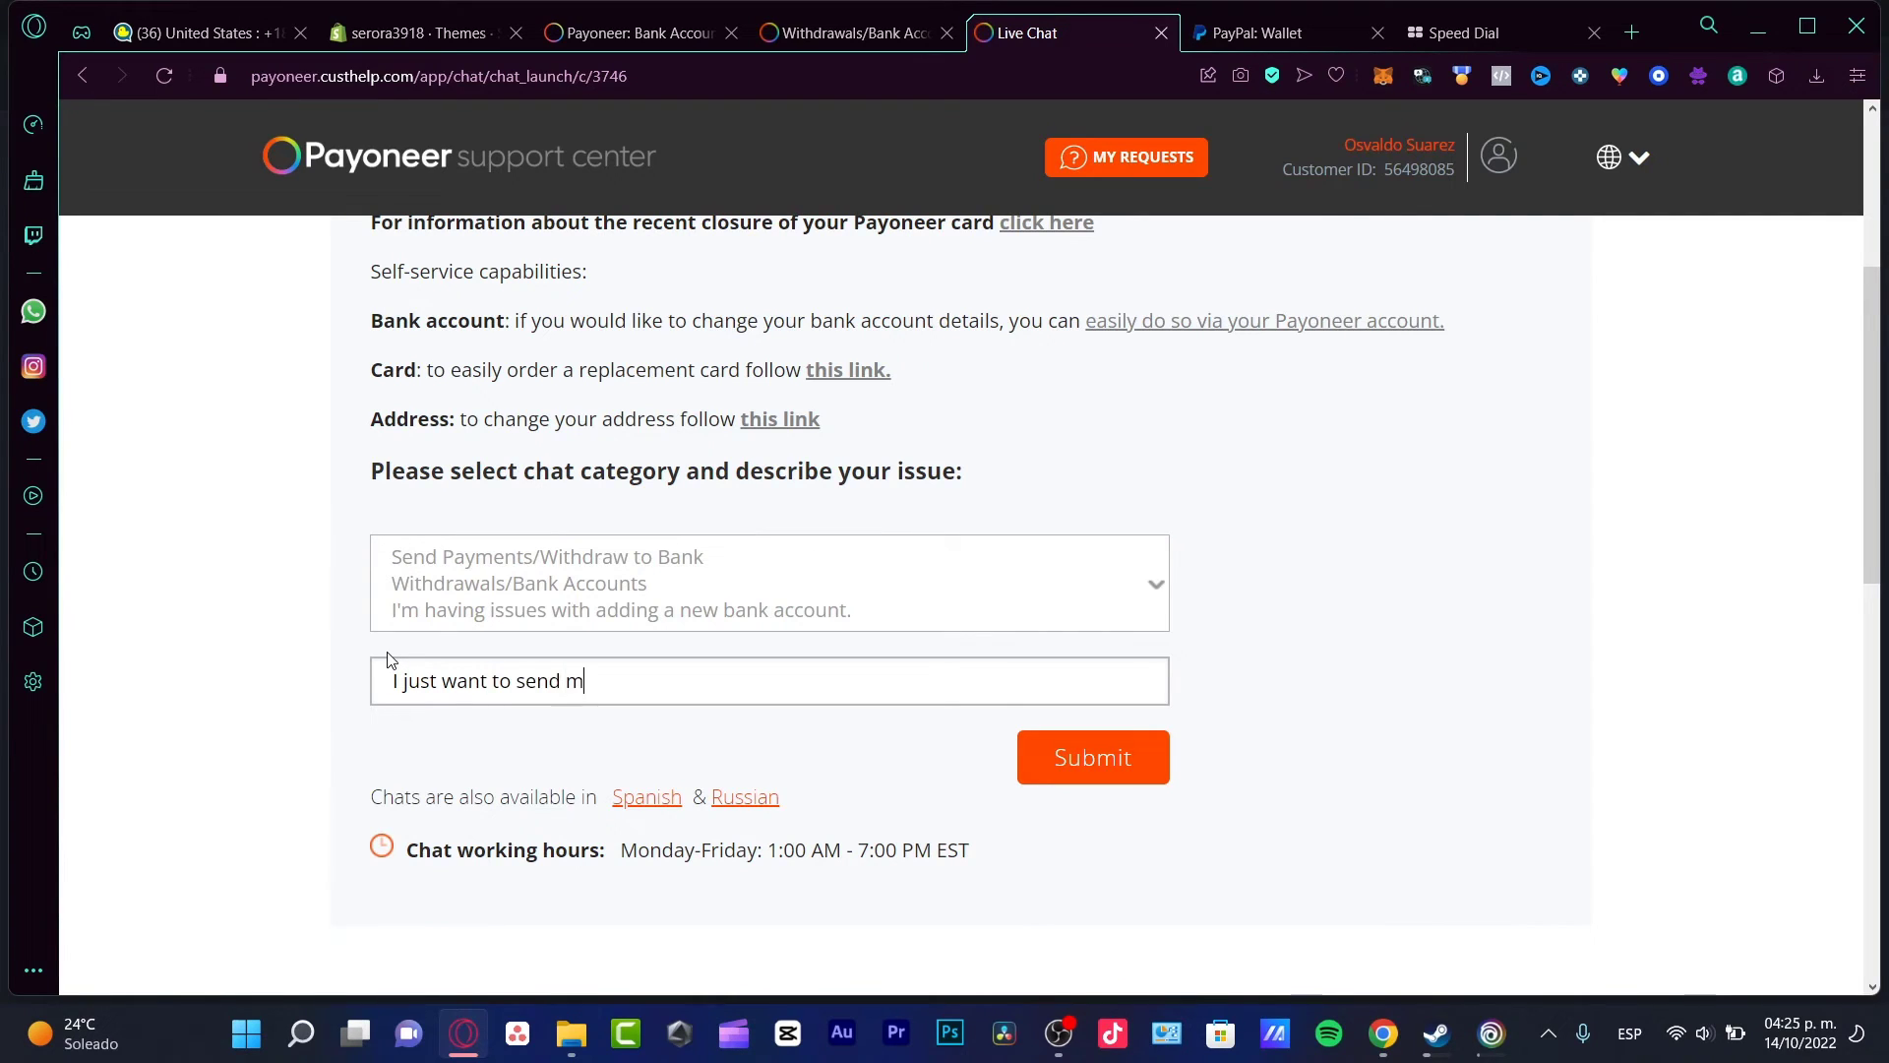
type("y saving from Pay")
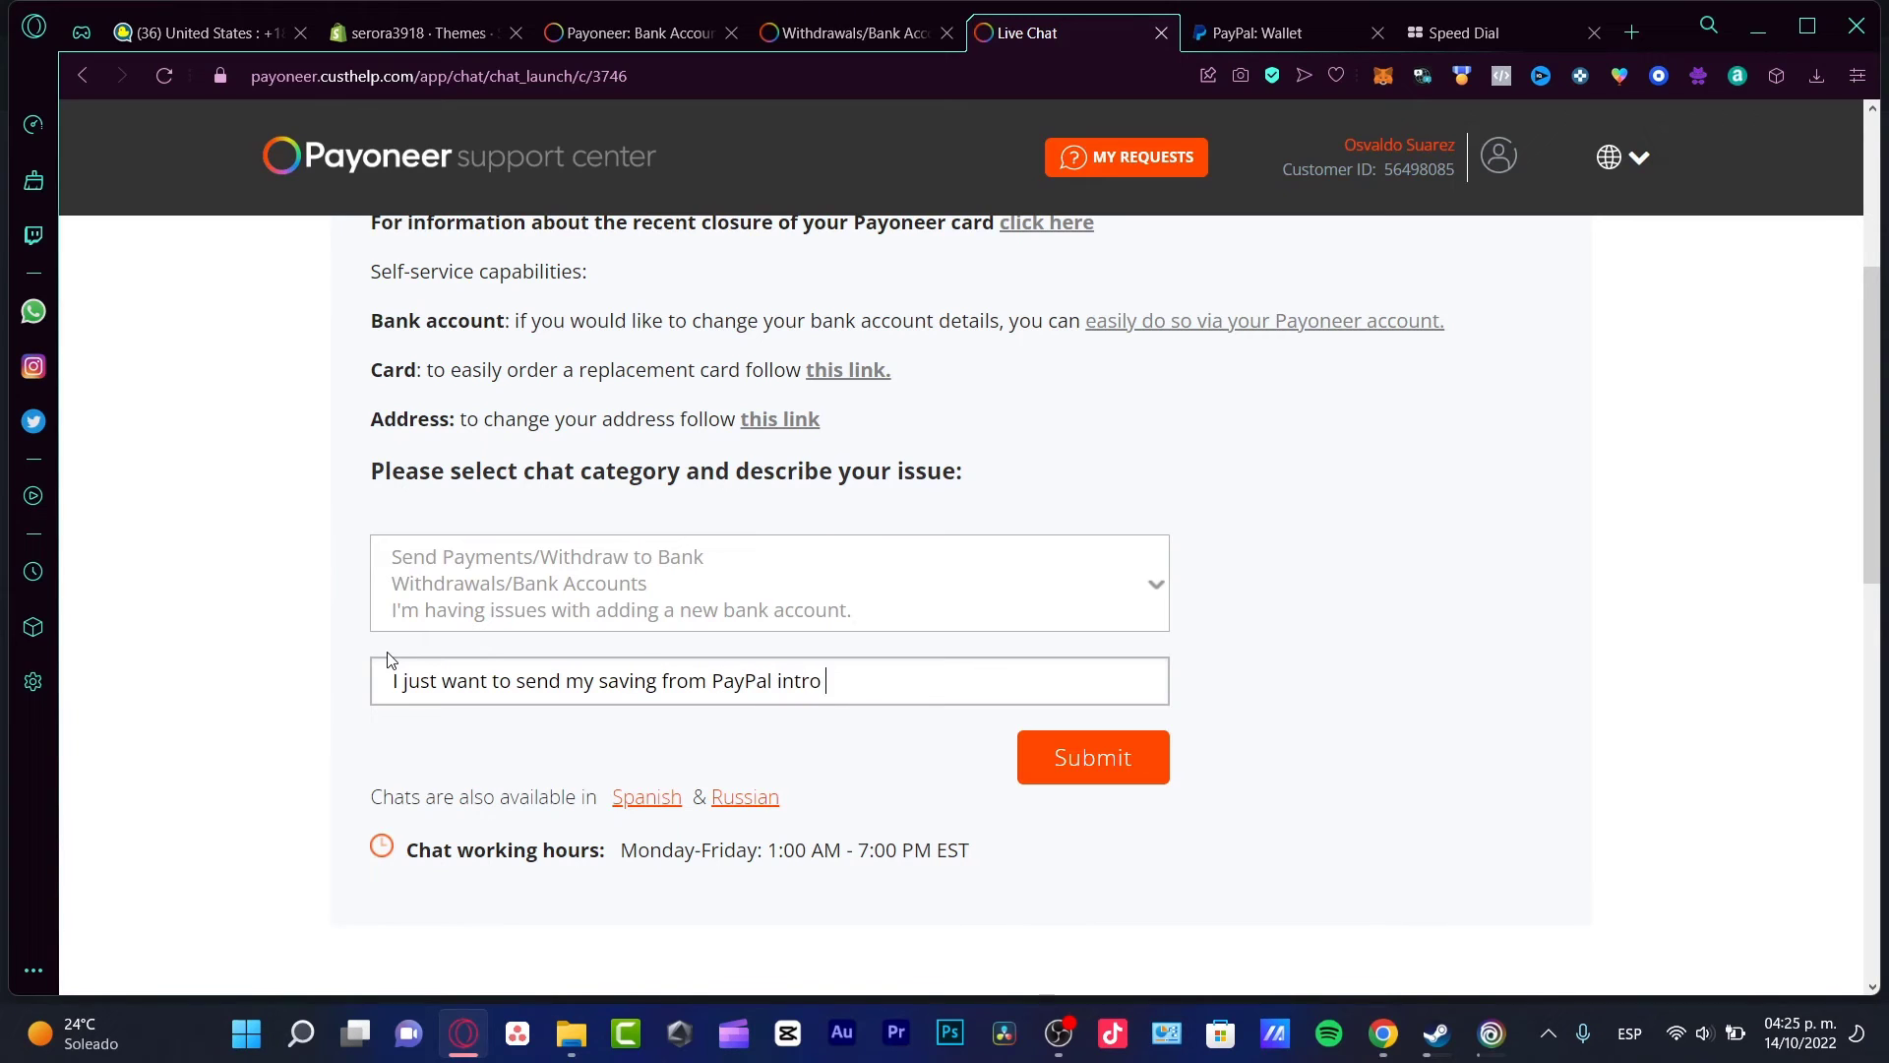
type("Pal into my Paoy")
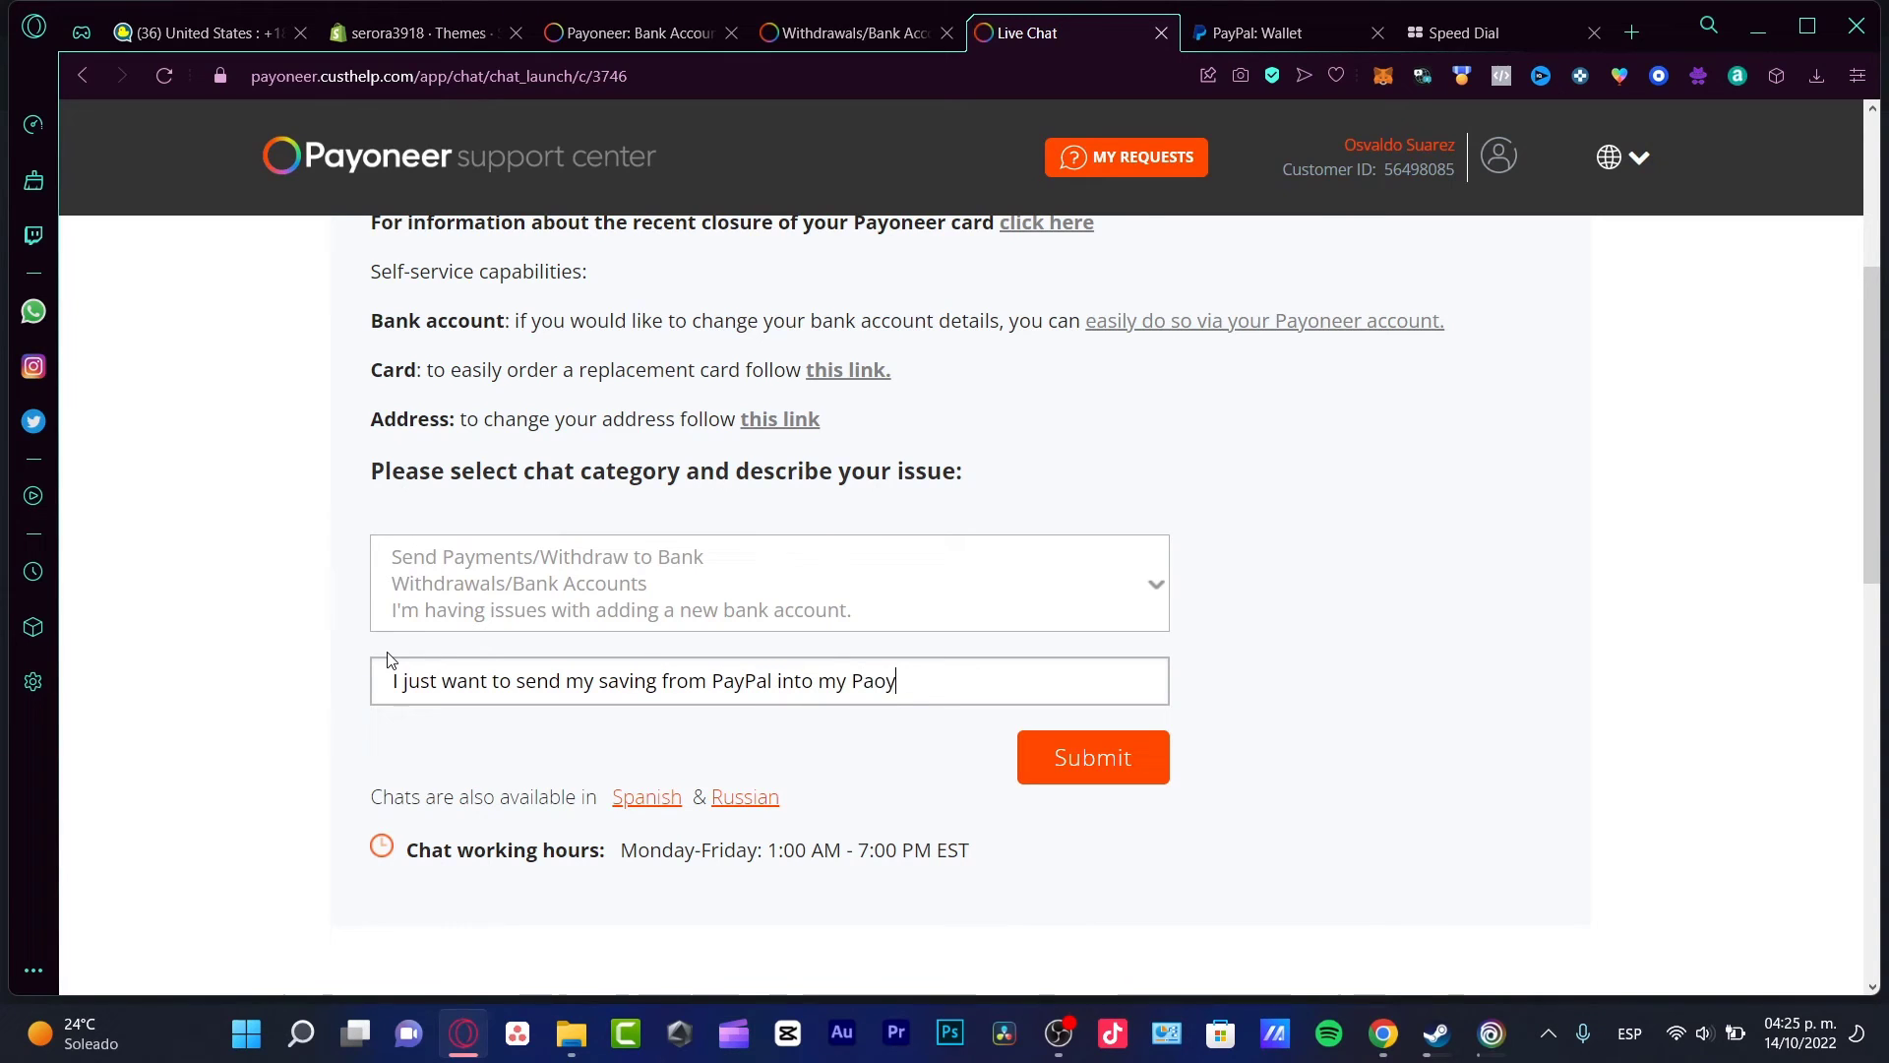
key("BackSpace")
key("BackSpace")
type("yoneer account")
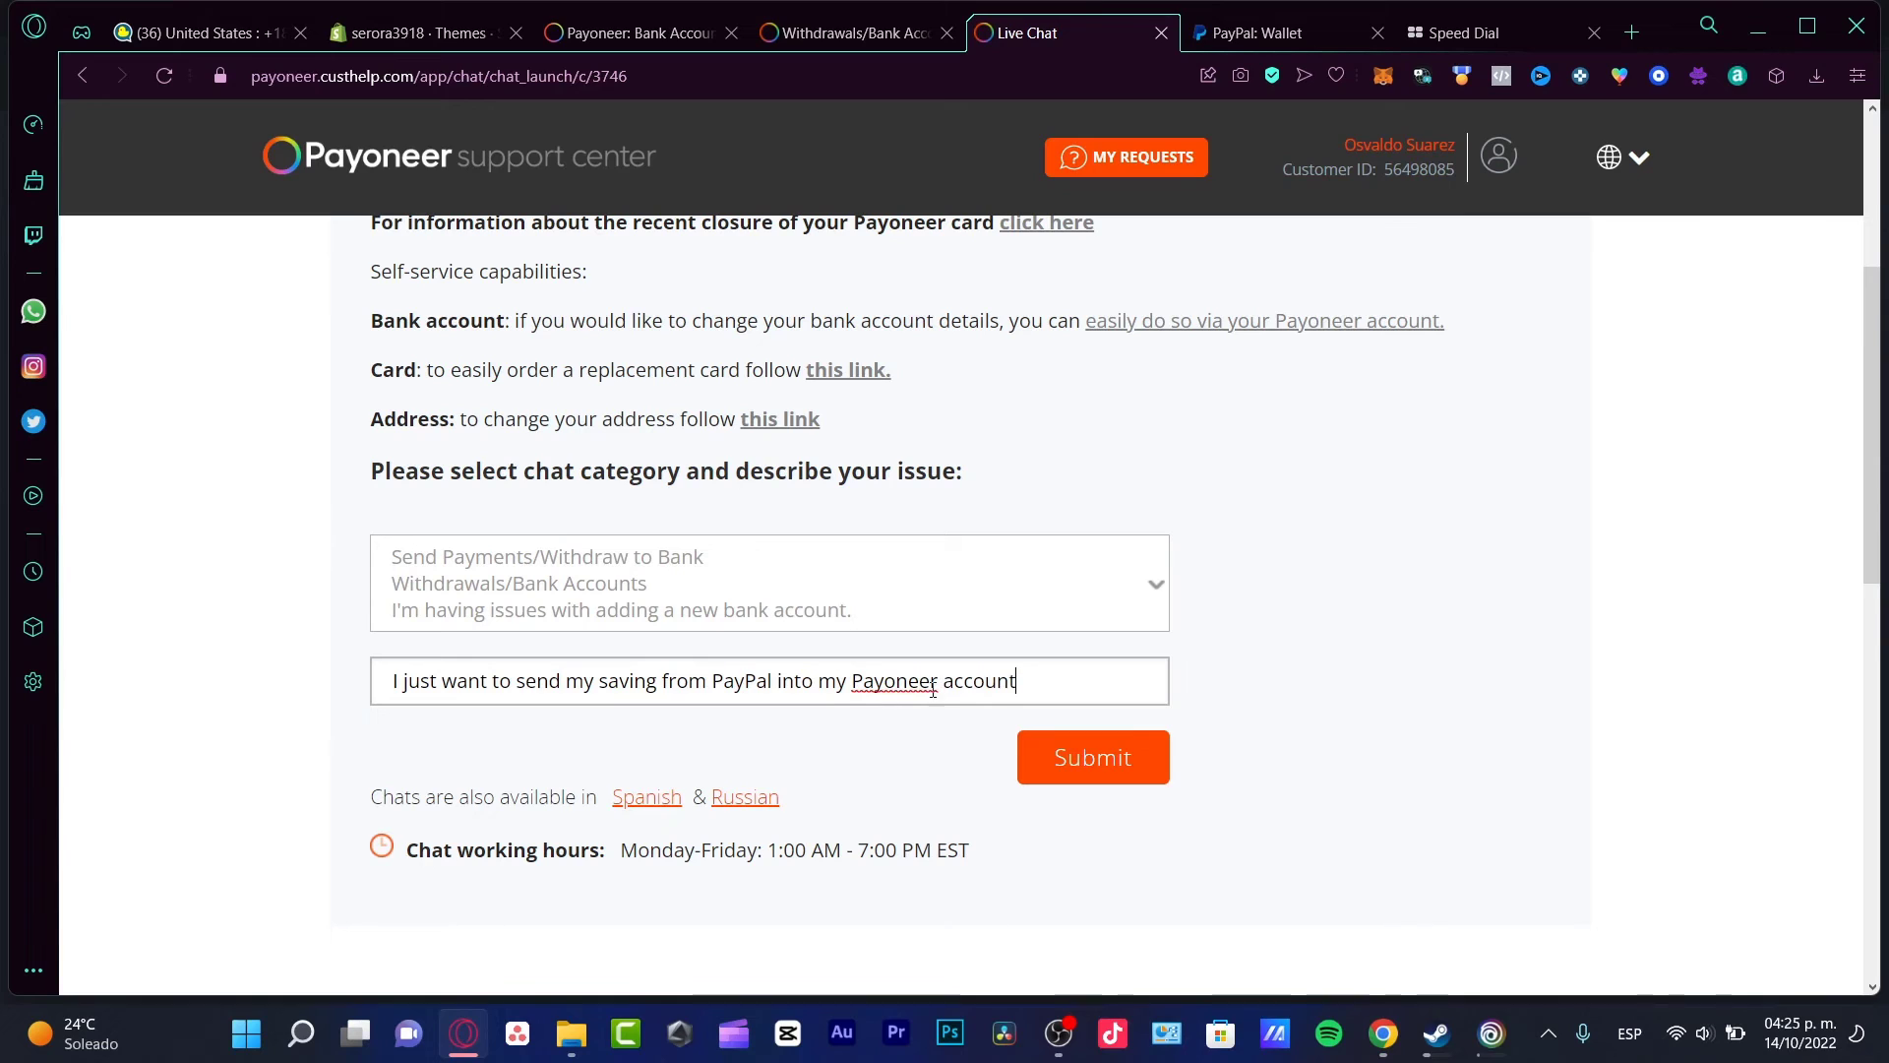
left_click(1126, 774)
left_click_drag(919, 199, 1412, 151)
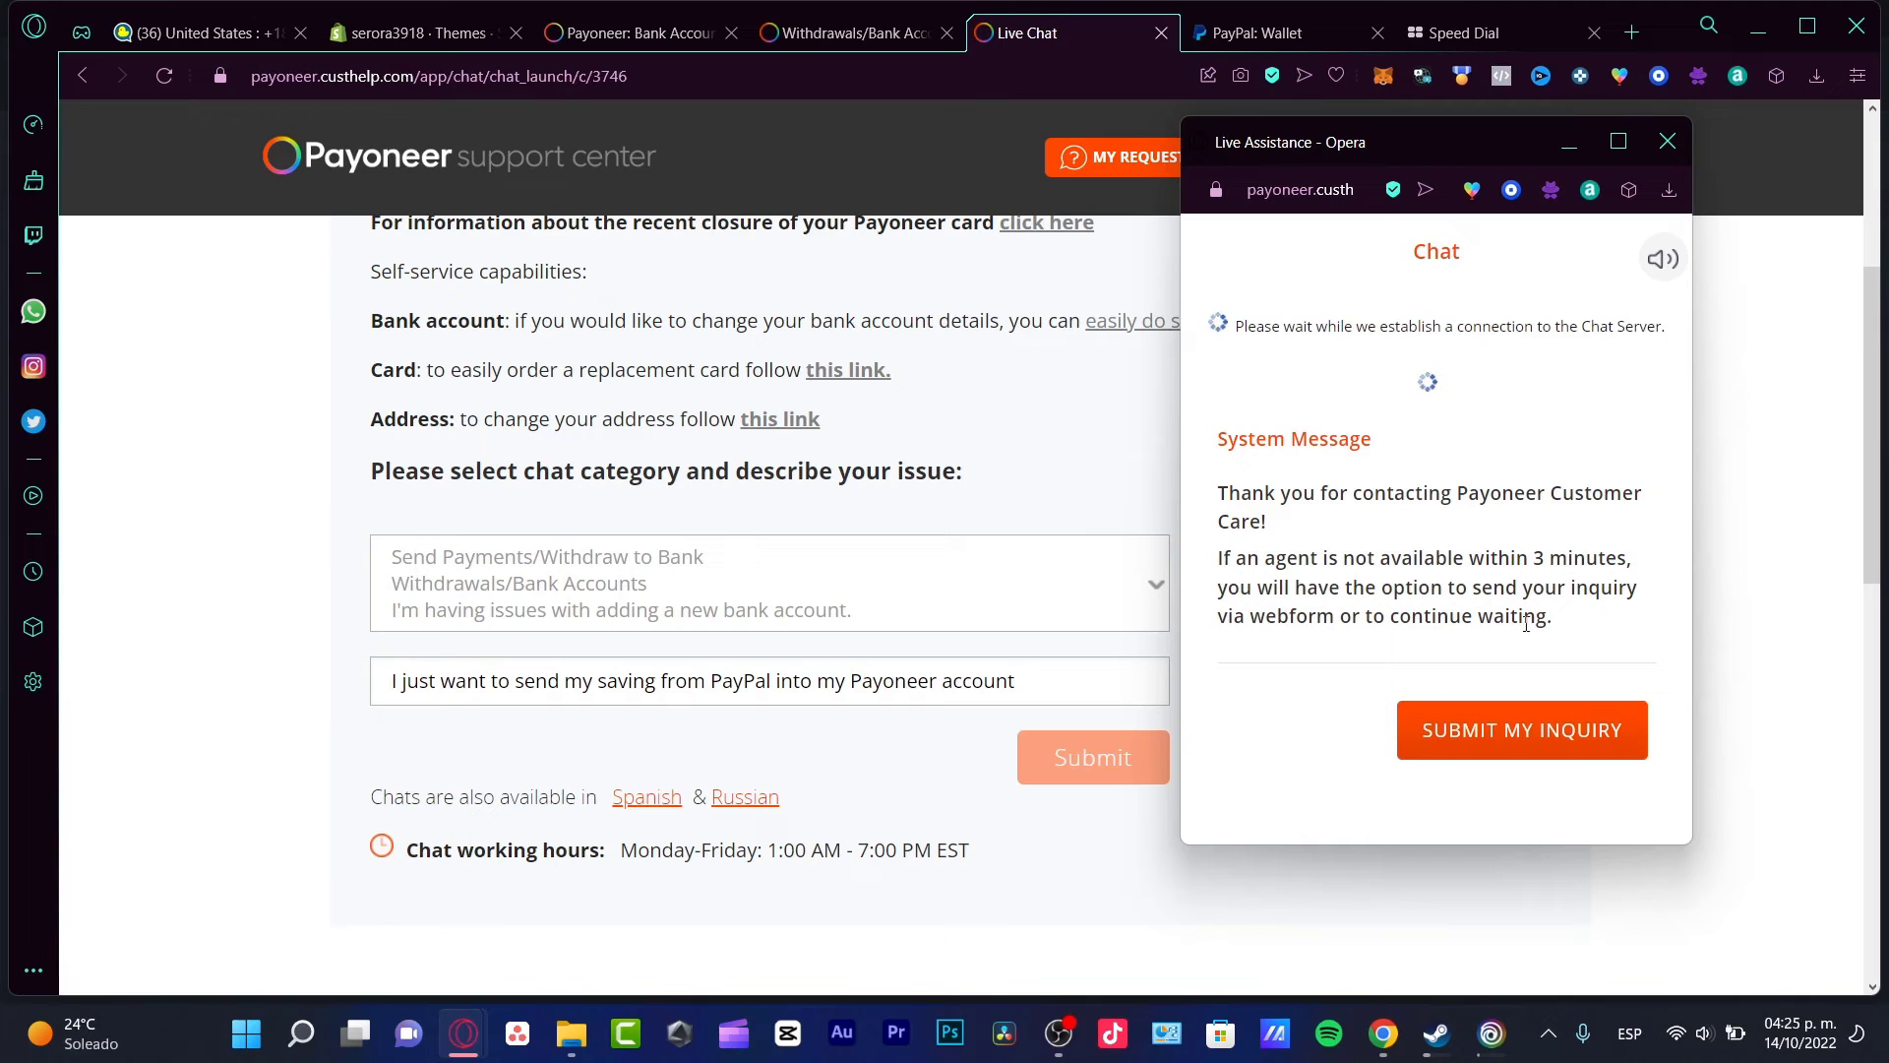
Close the chat window and PayPal's Link a U.S. bank account form, then return to Live Chat
left_click(1668, 142)
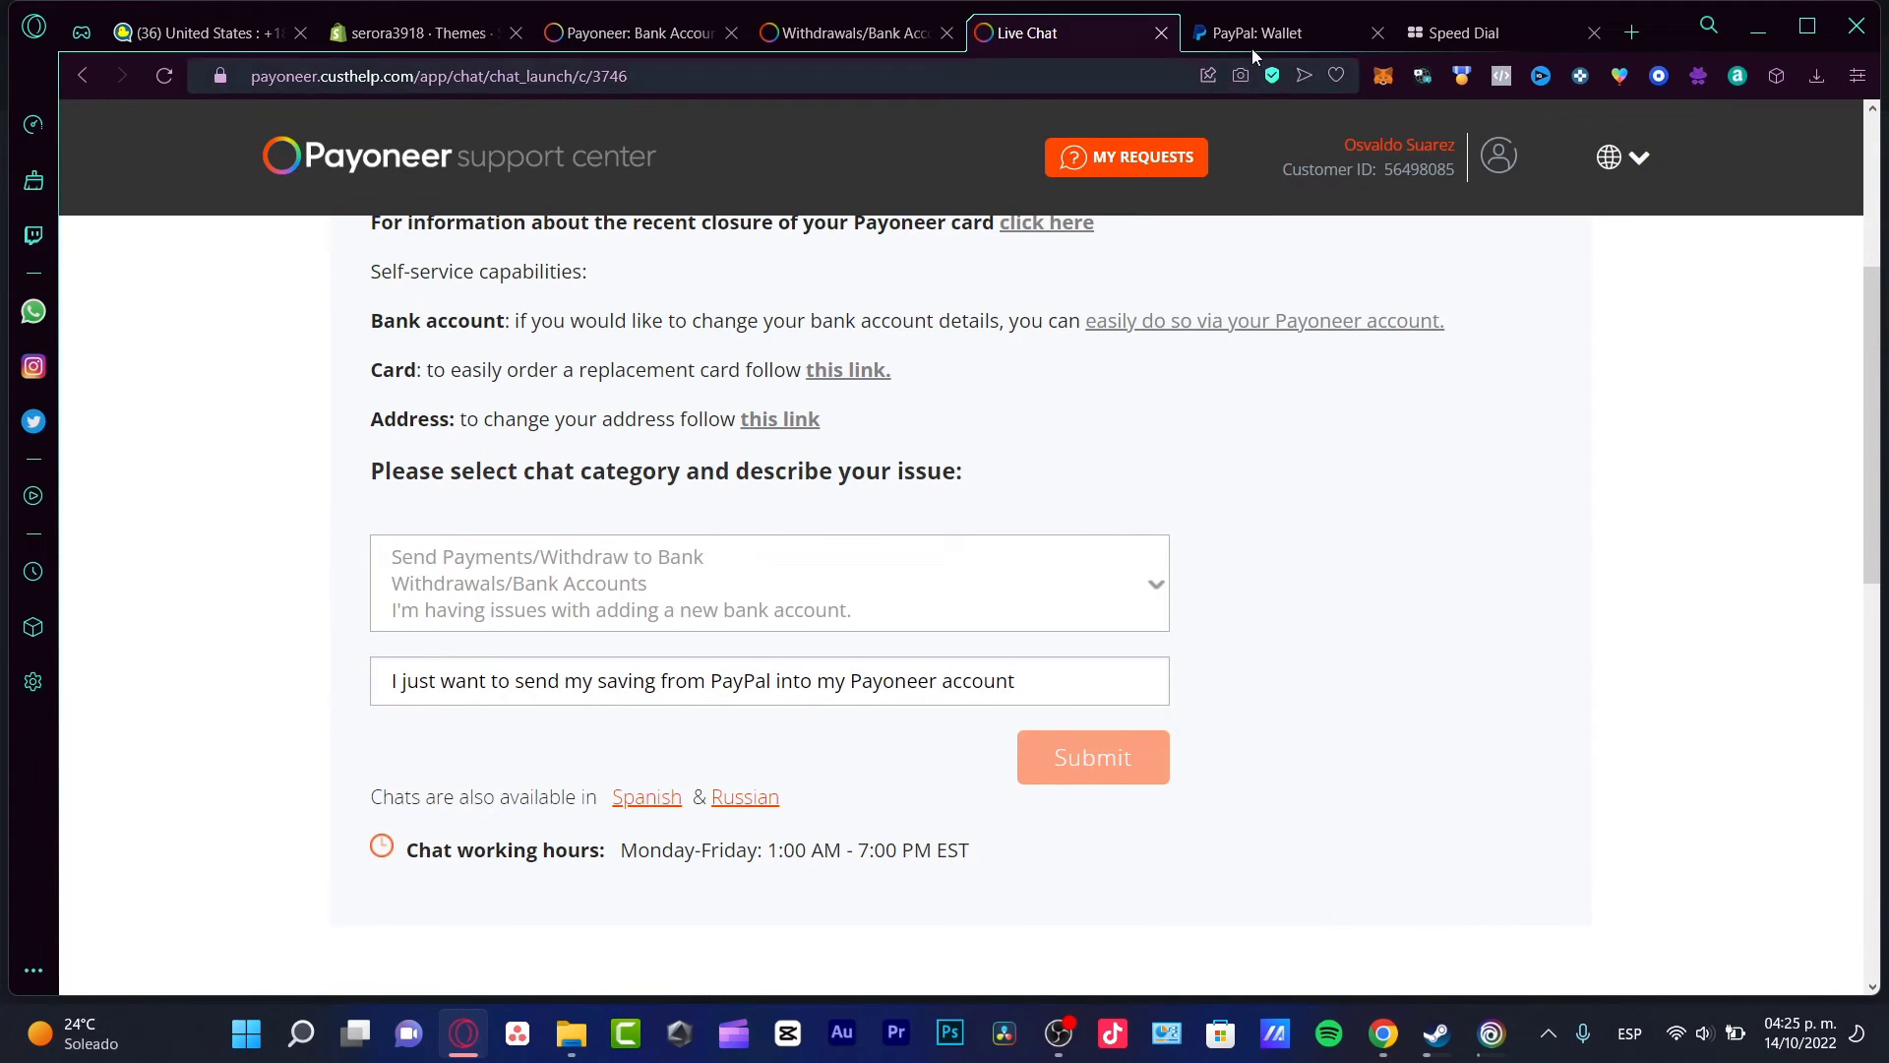
left_click(1252, 39)
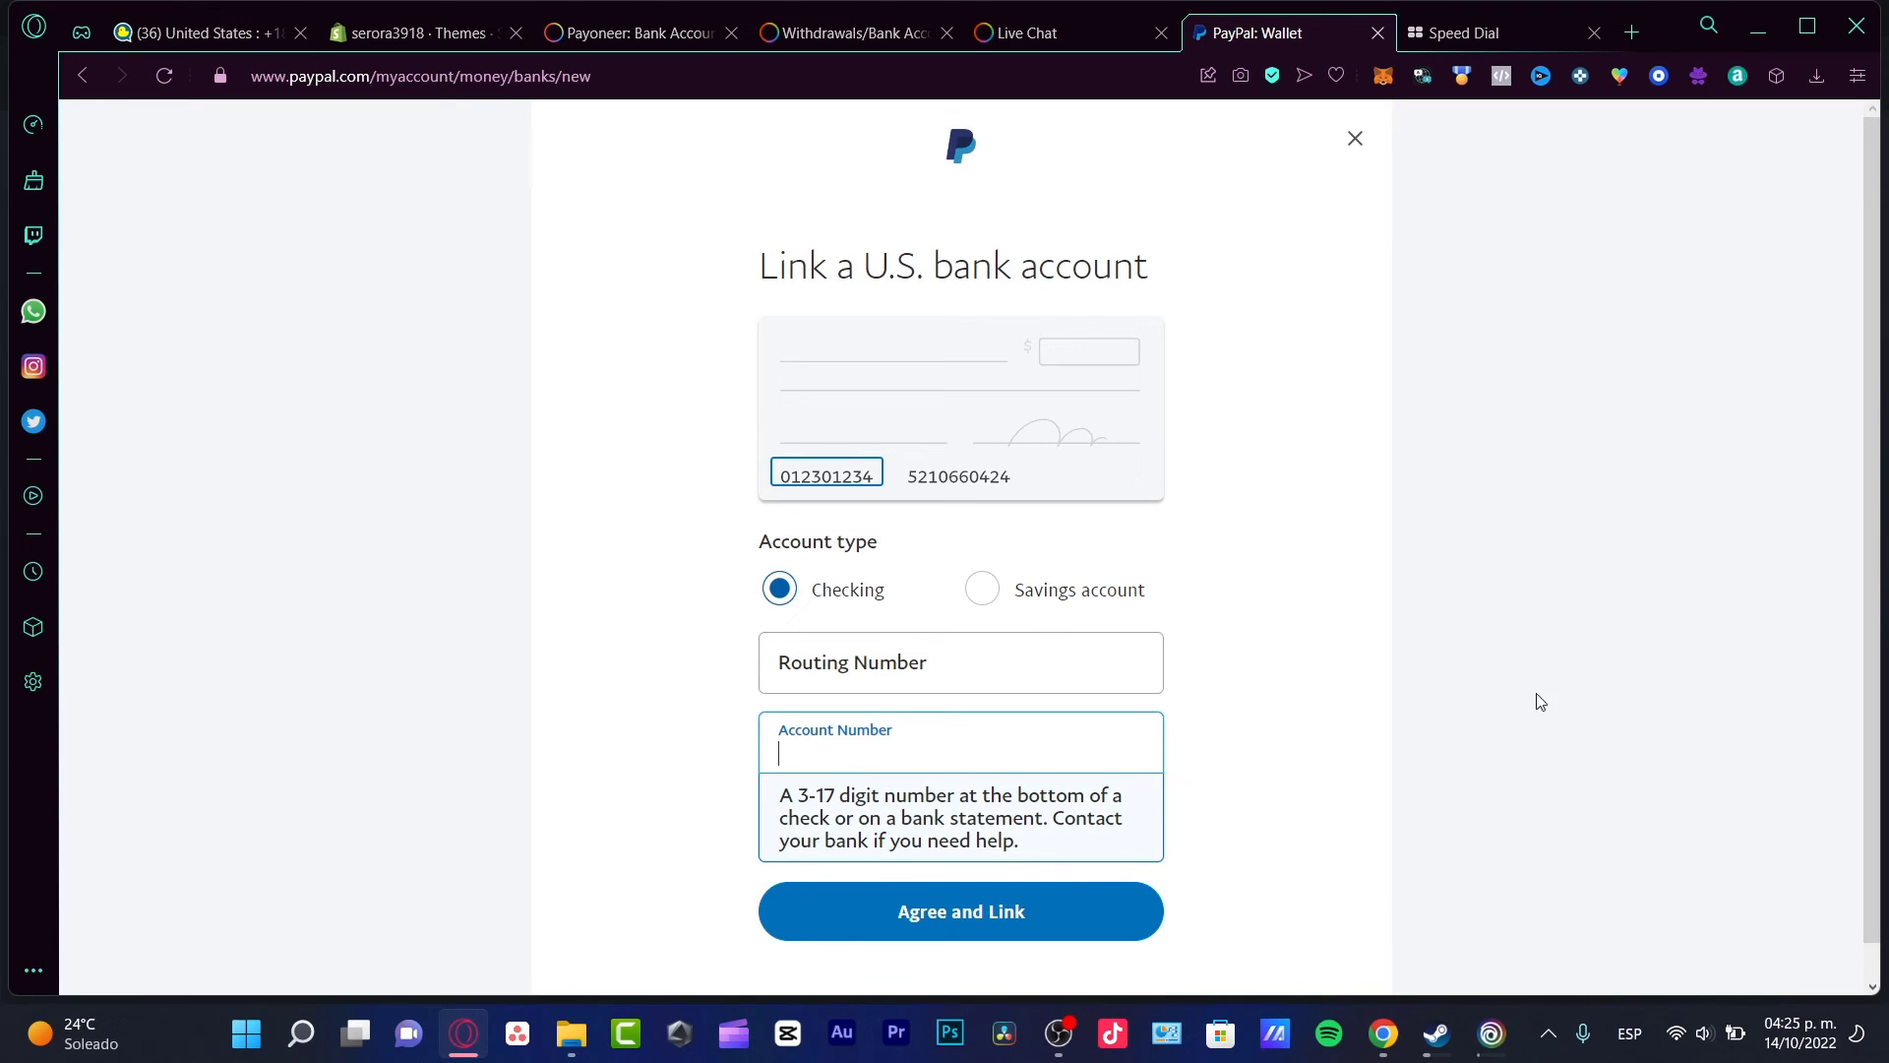
left_click(1357, 140)
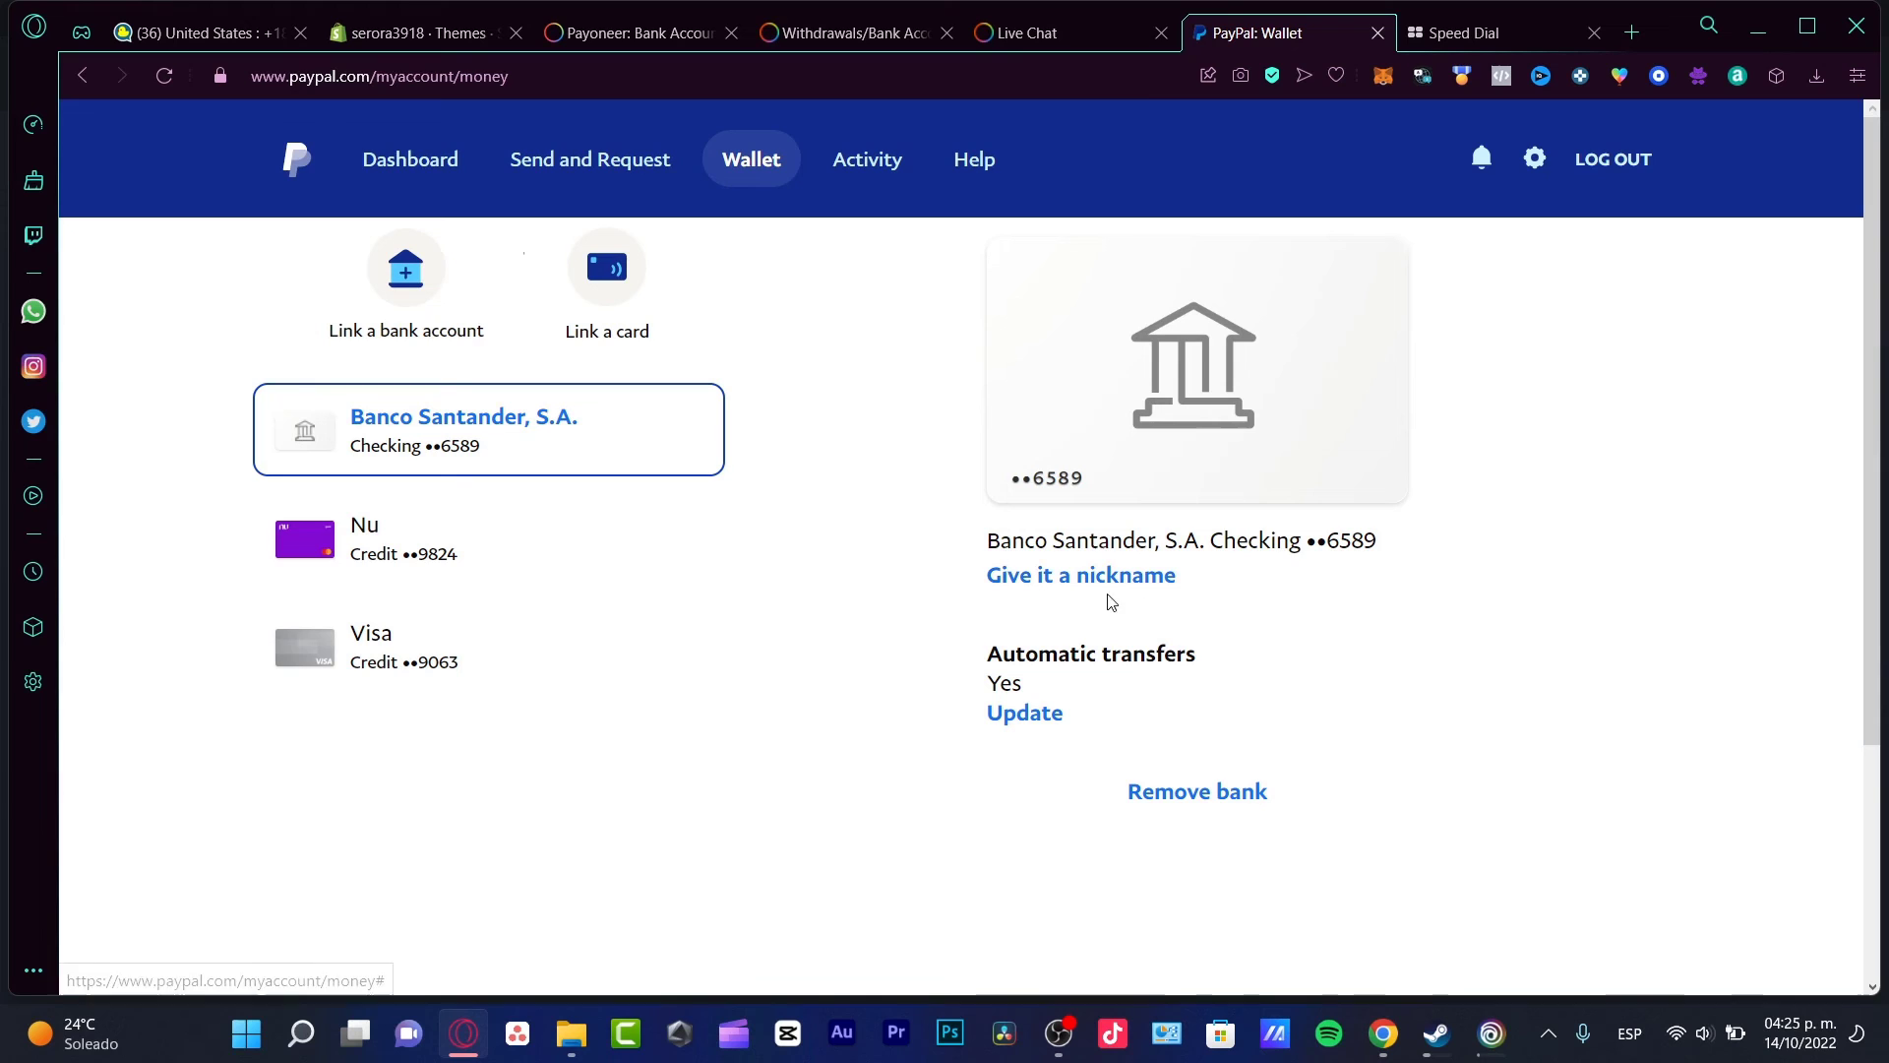
left_click(1001, 38)
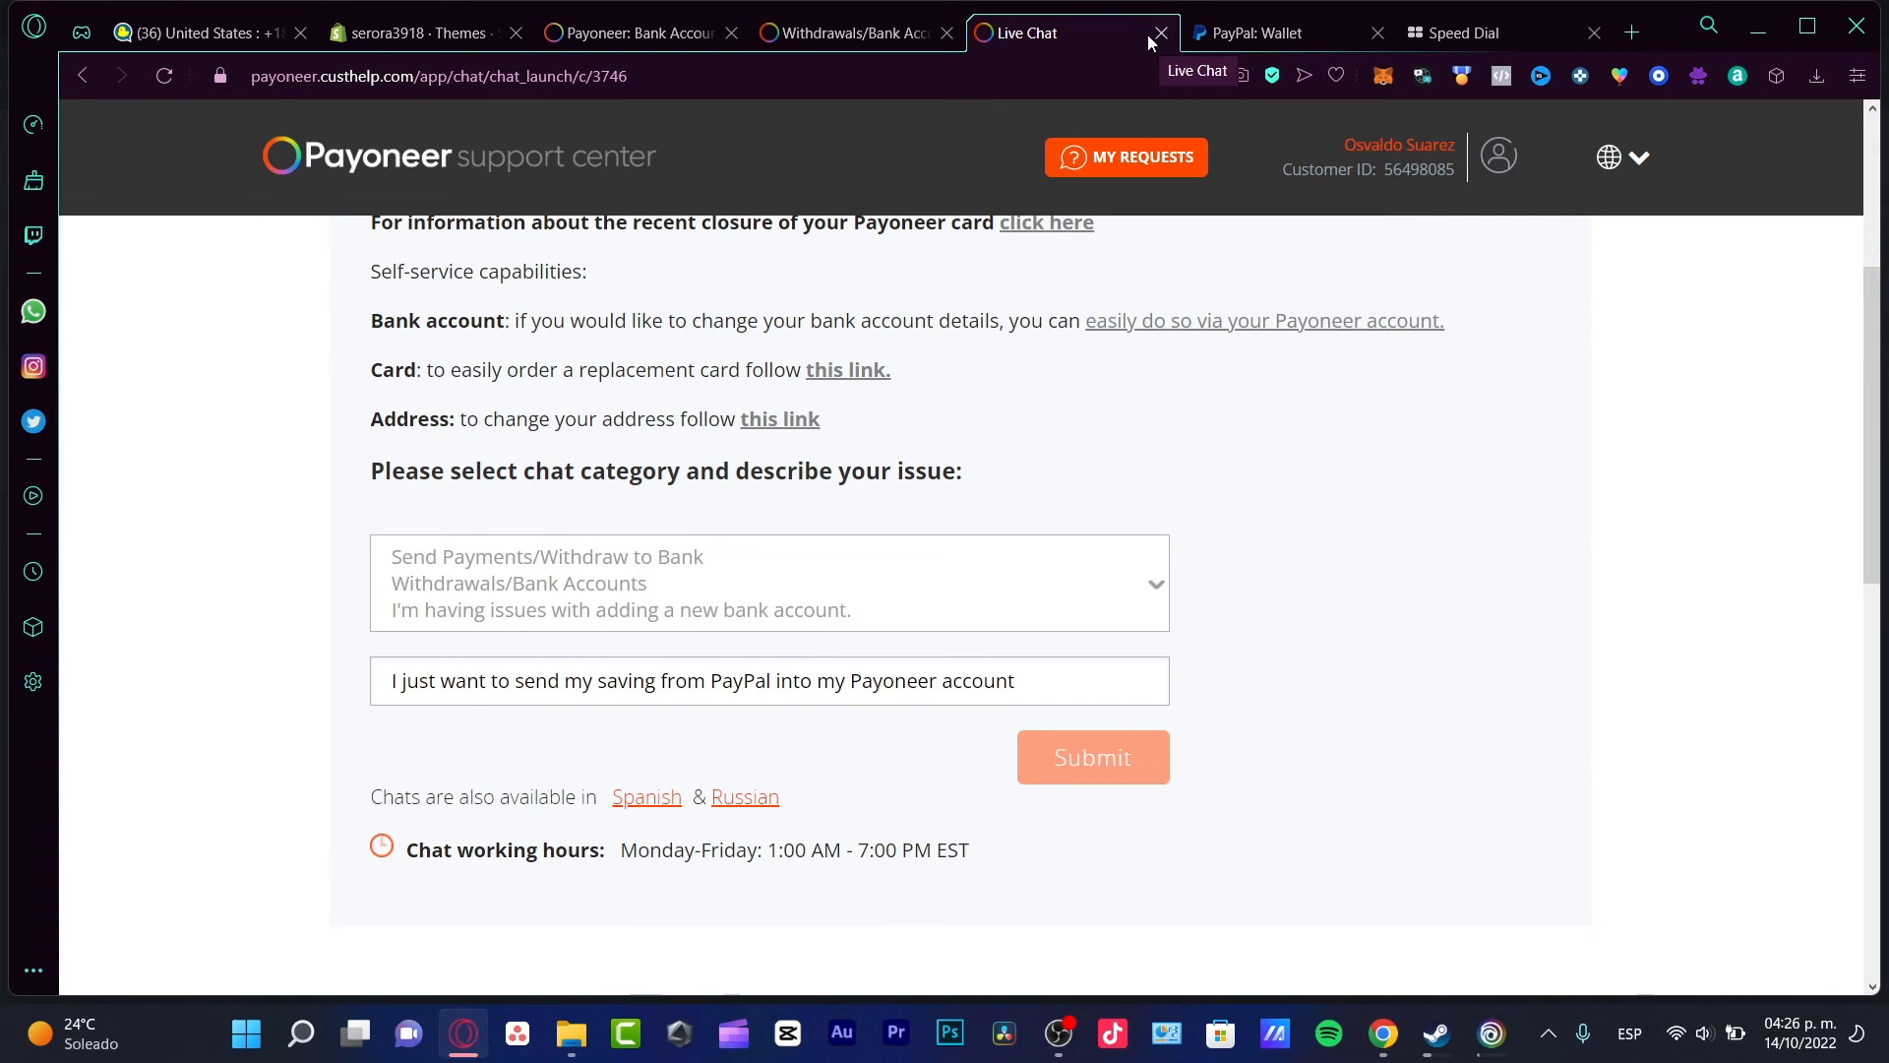
Select the Customer ID in the help article, then return to Payoneer's Bank Accounts page
key("ctrl+shift+Tab")
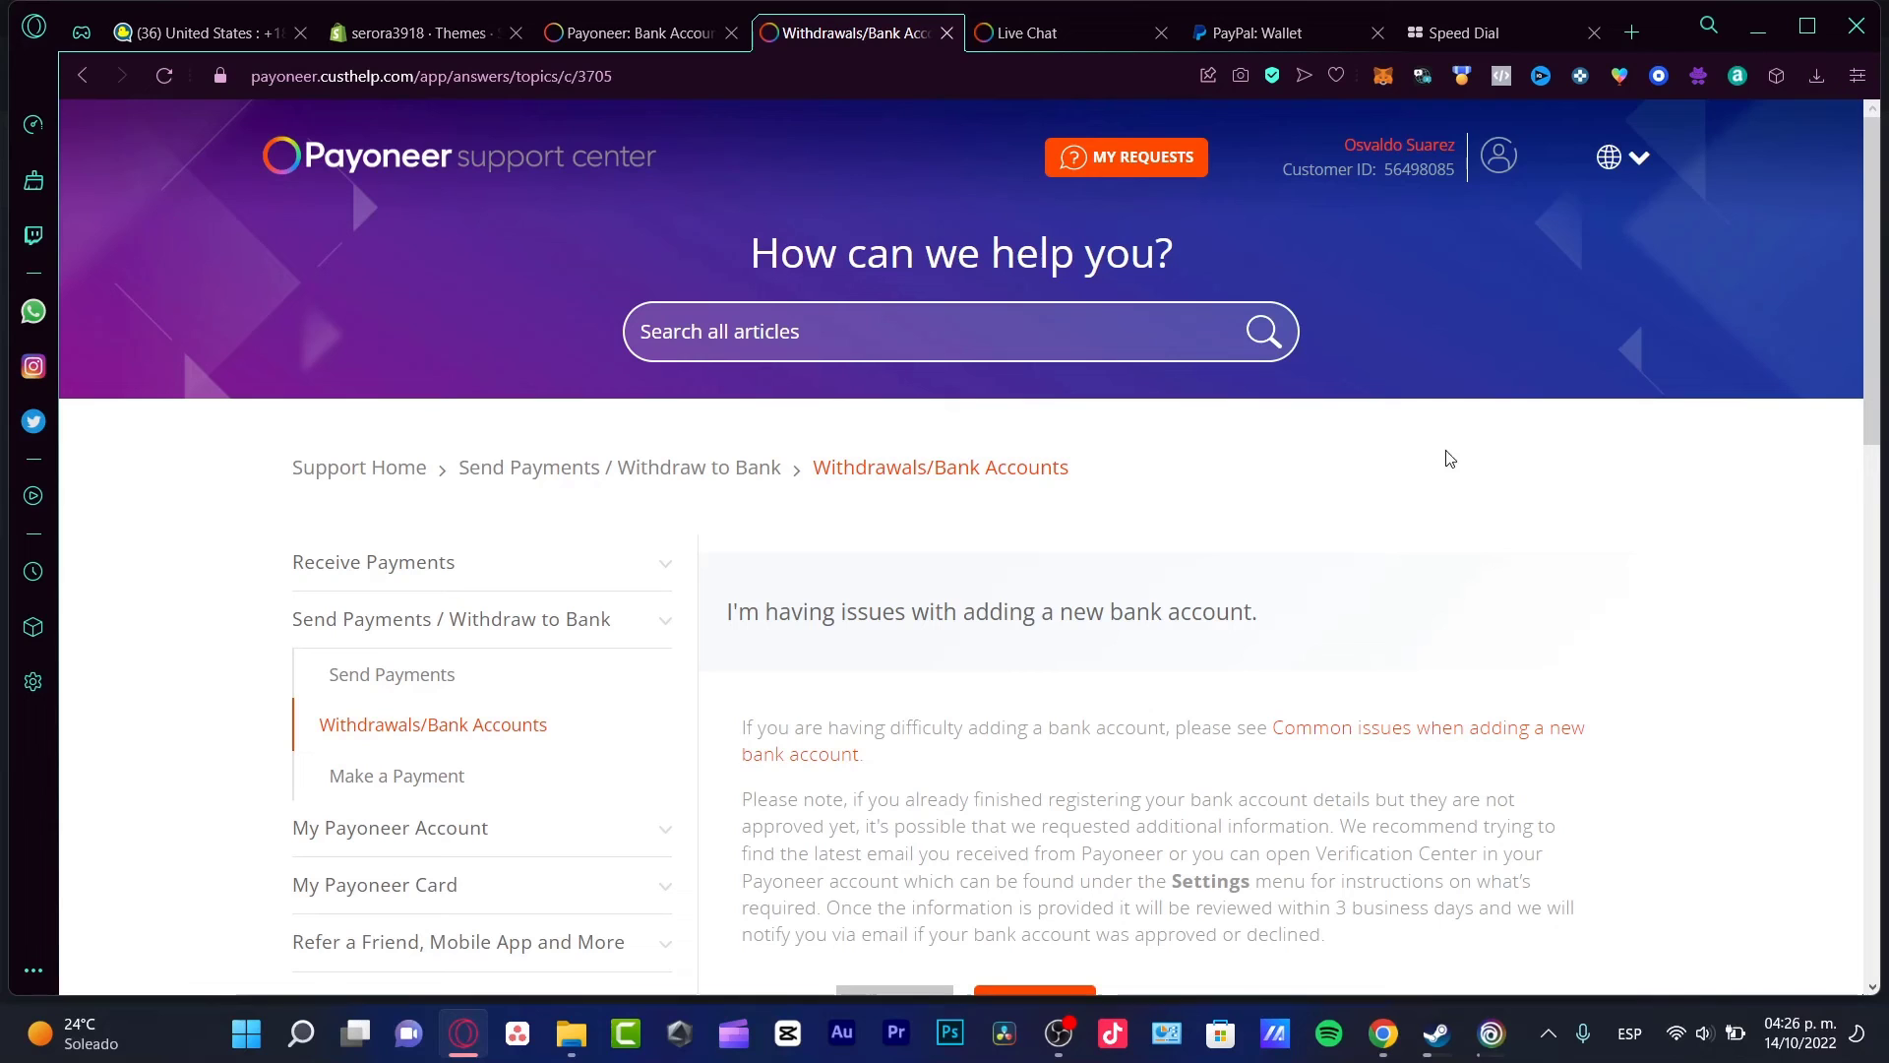
double_click(1418, 169)
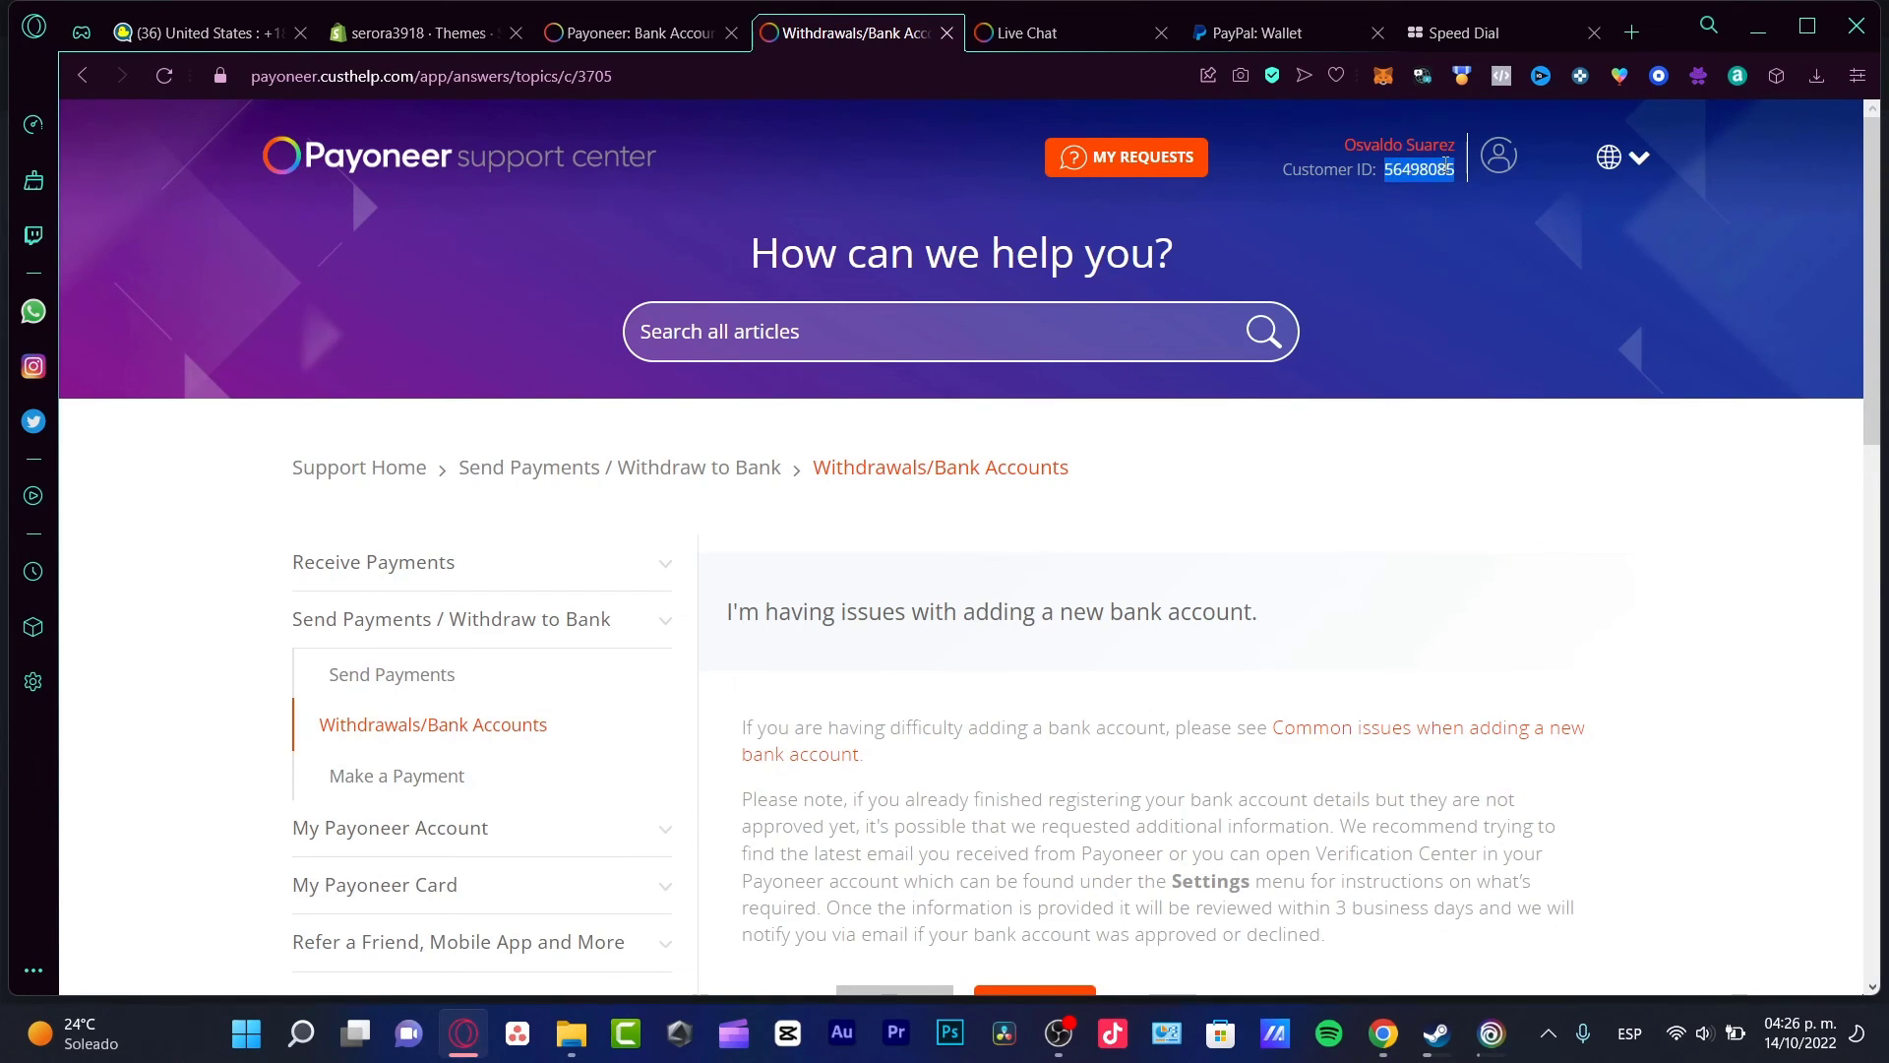
left_click(634, 34)
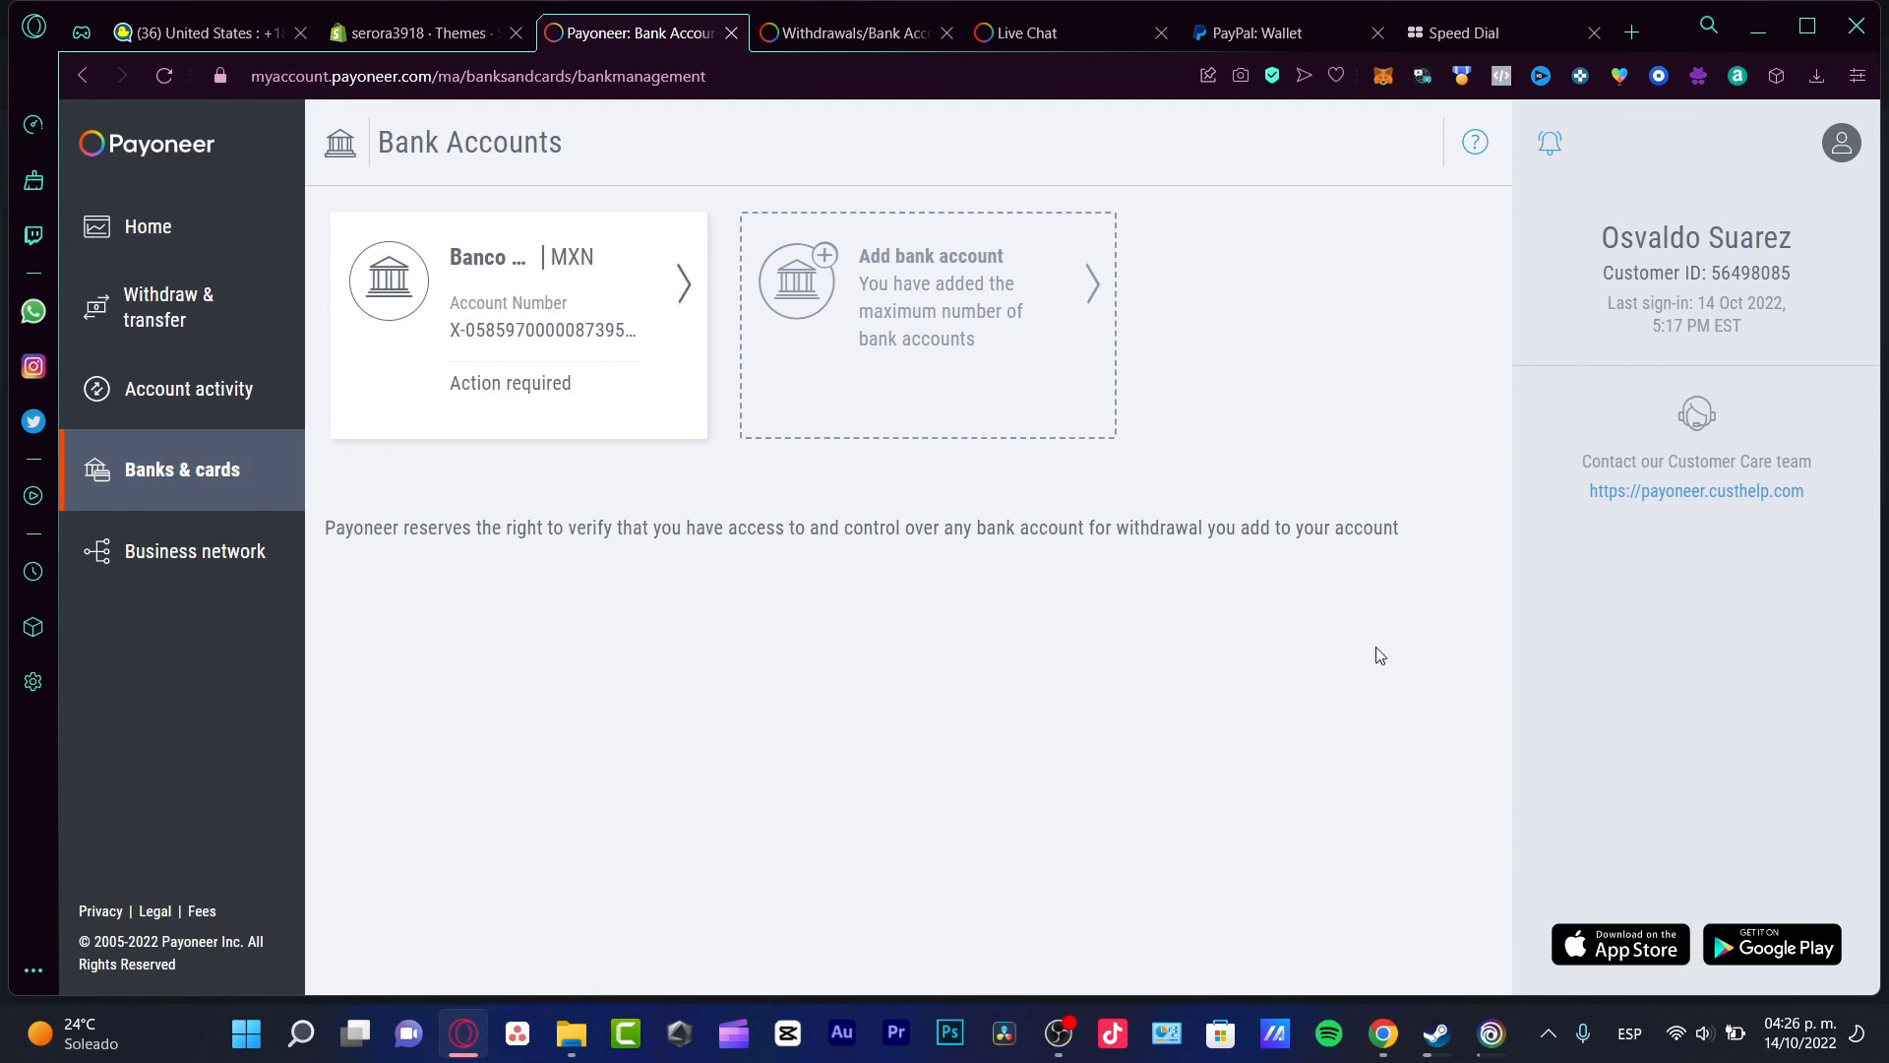